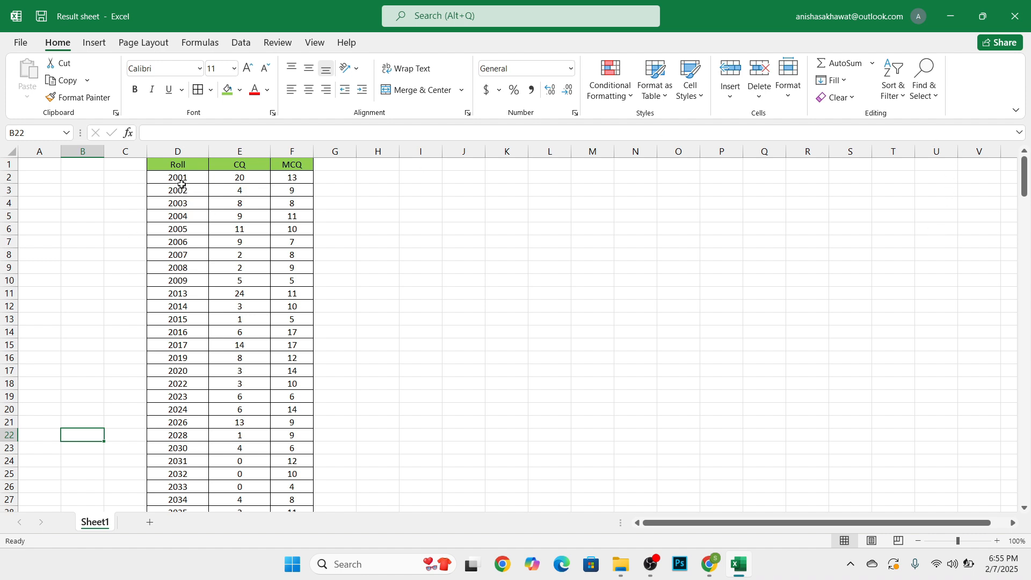
# Review the Roll, CQ and MCQ columns down to the table's end, including the roll sequence around row 11.
pyautogui.moveTo(181, 182); pyautogui.dragTo(296, 156)
pyautogui.click(295, 228)
pyautogui.click(176, 180)
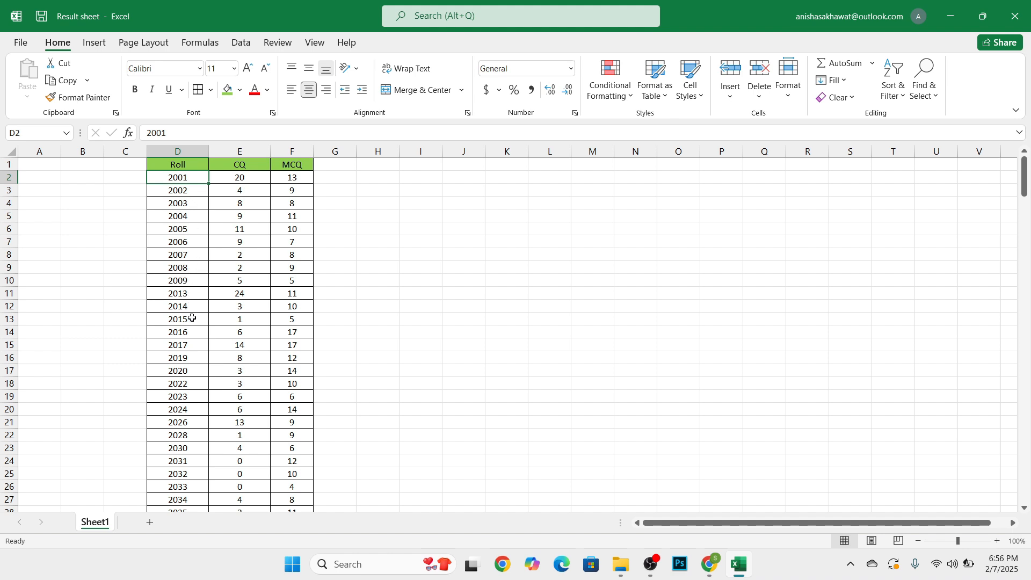
pyautogui.rightClick(12, 294)
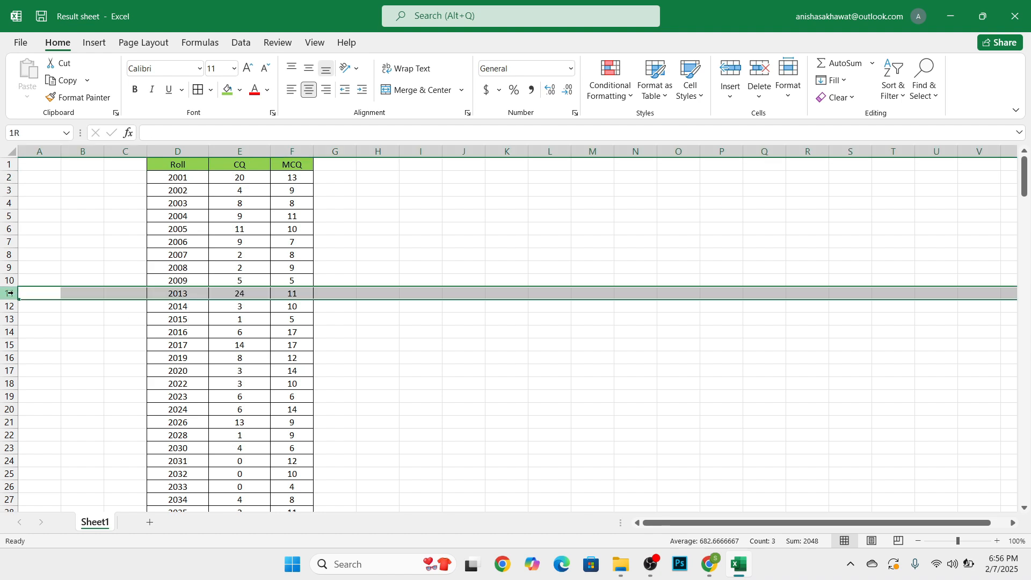
pyautogui.press('Escape')
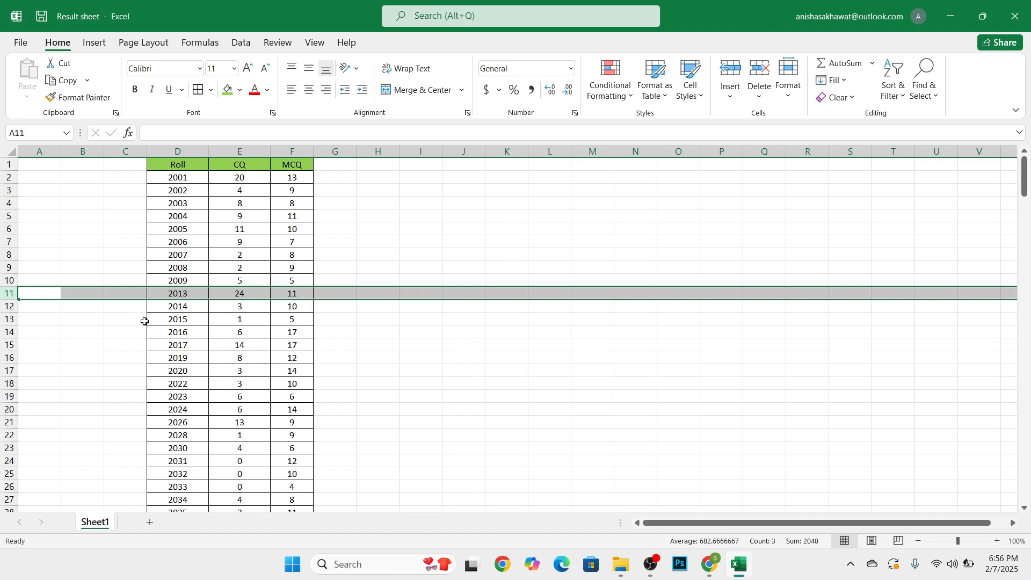
pyautogui.click(177, 180)
pyautogui.scroll(-20, 204, 430)
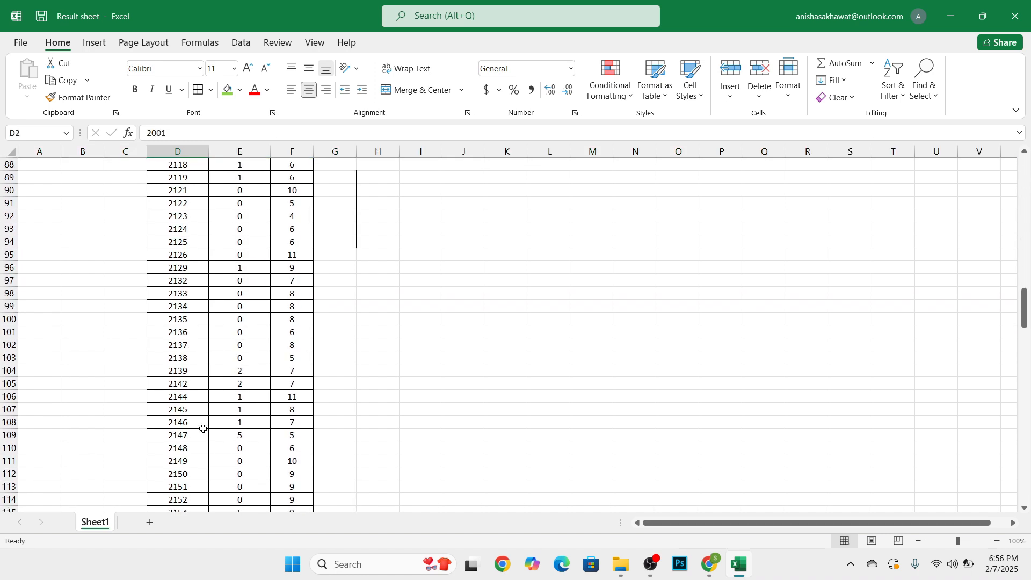
pyautogui.scroll(-20, 203, 430)
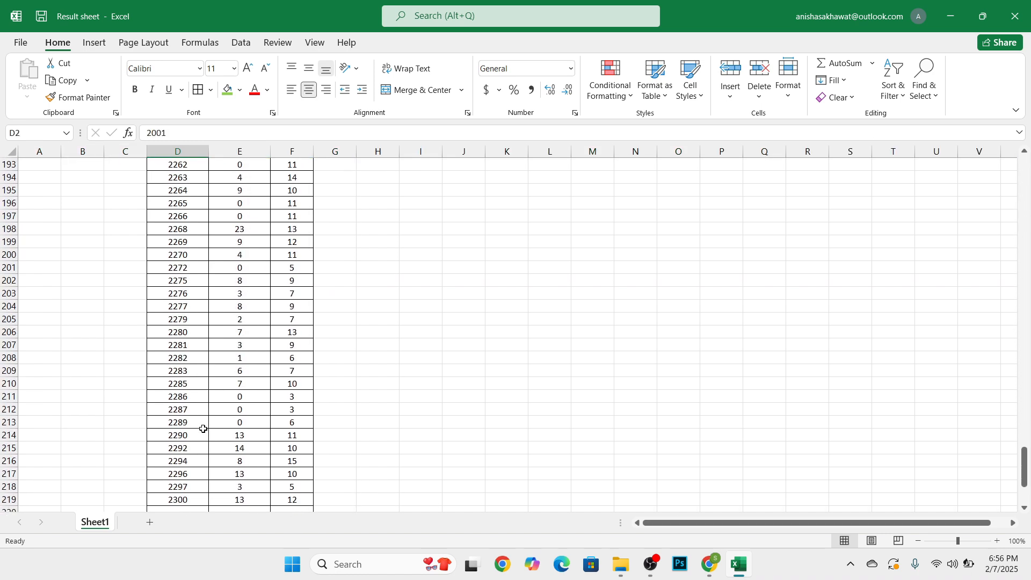
pyautogui.scroll(-5, 203, 429)
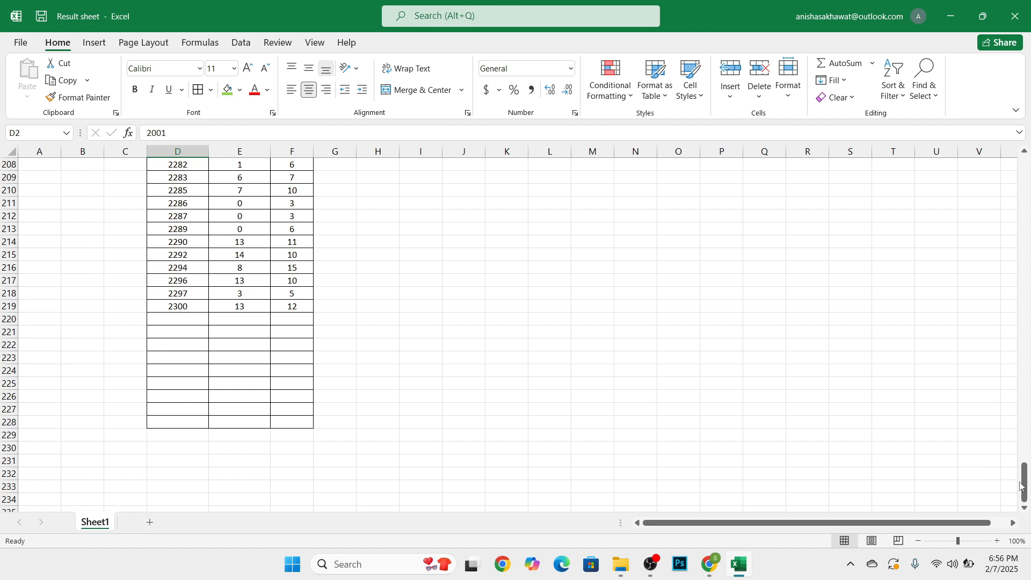
pyautogui.moveTo(1022, 486); pyautogui.dragTo(1027, 489)
pyautogui.moveTo(1018, 172); pyautogui.dragTo(1016, 143)
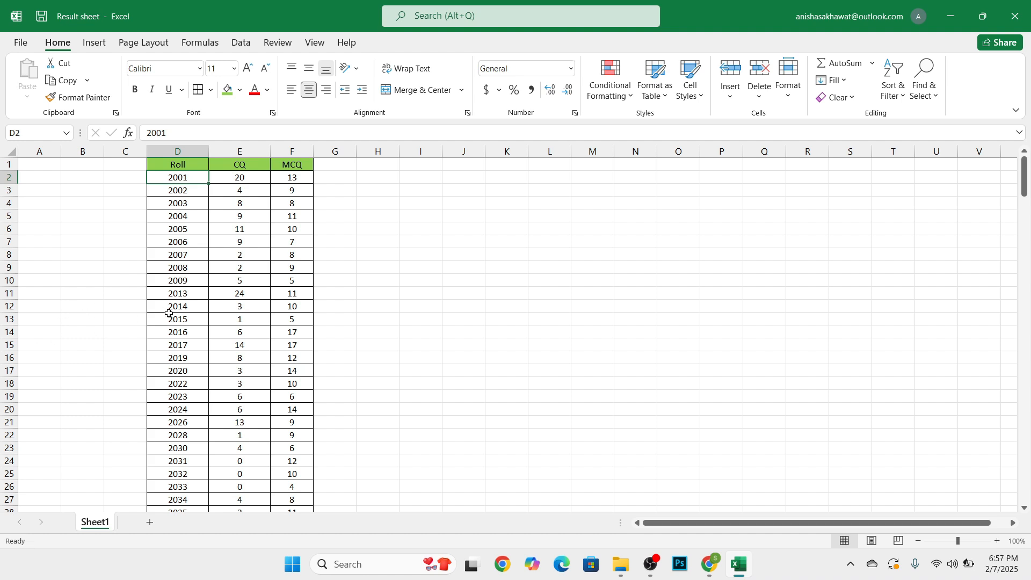
pyautogui.click(185, 281)
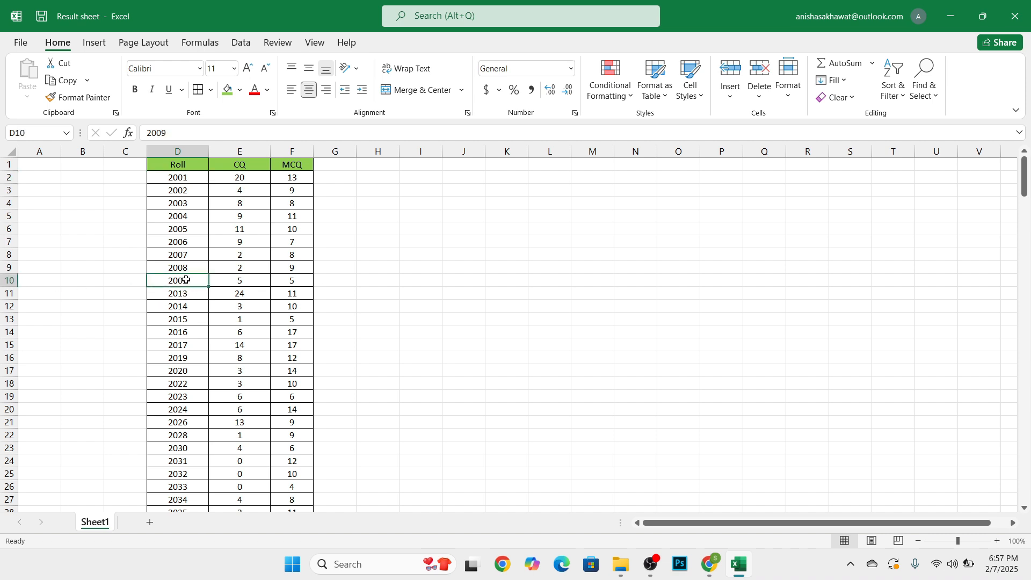
# Insert four blank rows above the row for roll 2013.
pyautogui.click(7, 293)
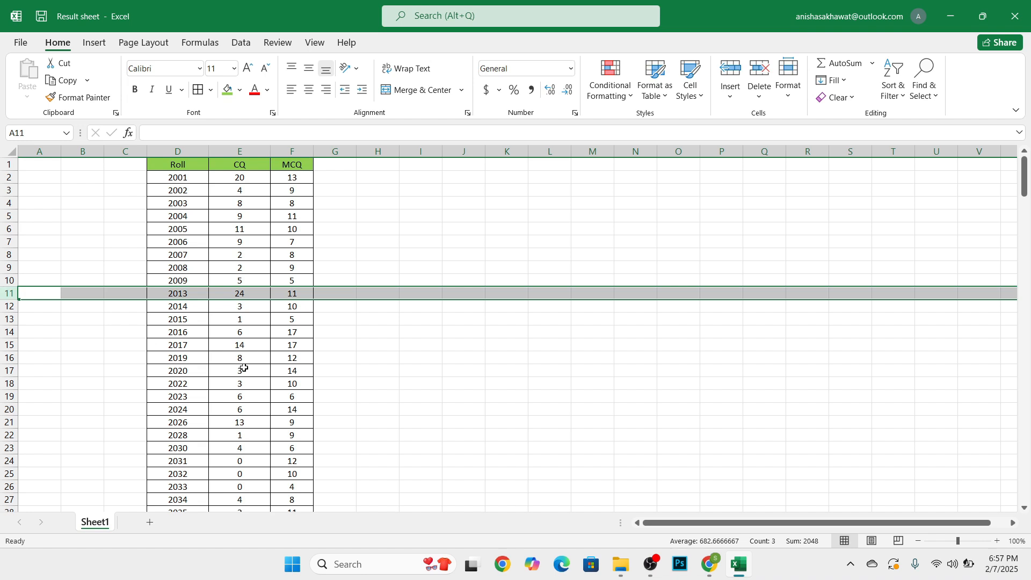
pyautogui.hotkey('ctrl', 'shift', '+')
pyautogui.hotkey('ctrl', 'shift', '+')
pyautogui.hotkey('ctrl', 'shift', '+')
pyautogui.hotkey('ctrl', 'shift', '+')
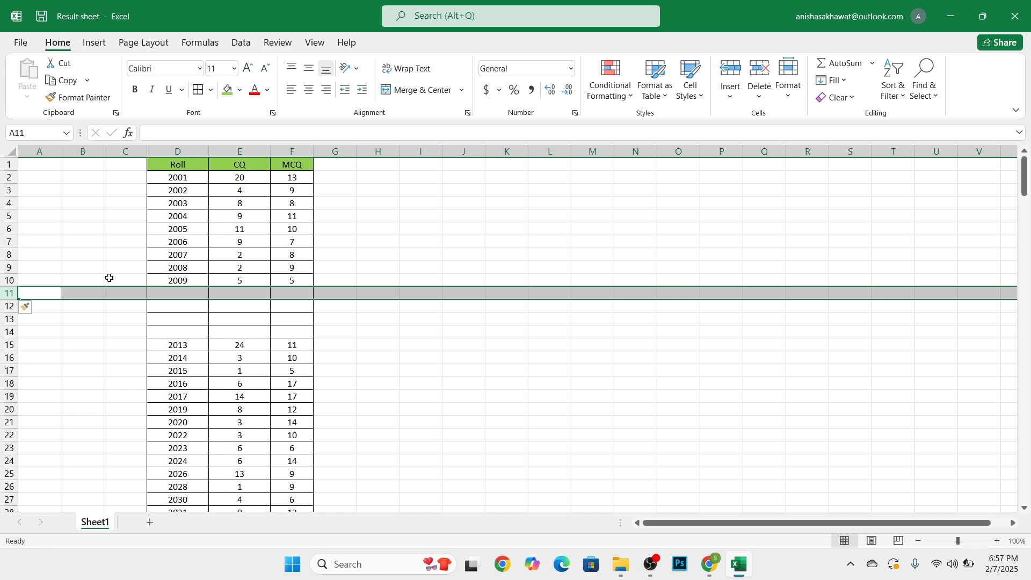
# Delete the four blank rows between rolls 2009 and 2013.
pyautogui.hotkey('ctrl', '-')
pyautogui.hotkey('ctrl', '-')
pyautogui.hotkey('ctrl', '-')
pyautogui.hotkey('ctrl', '-')
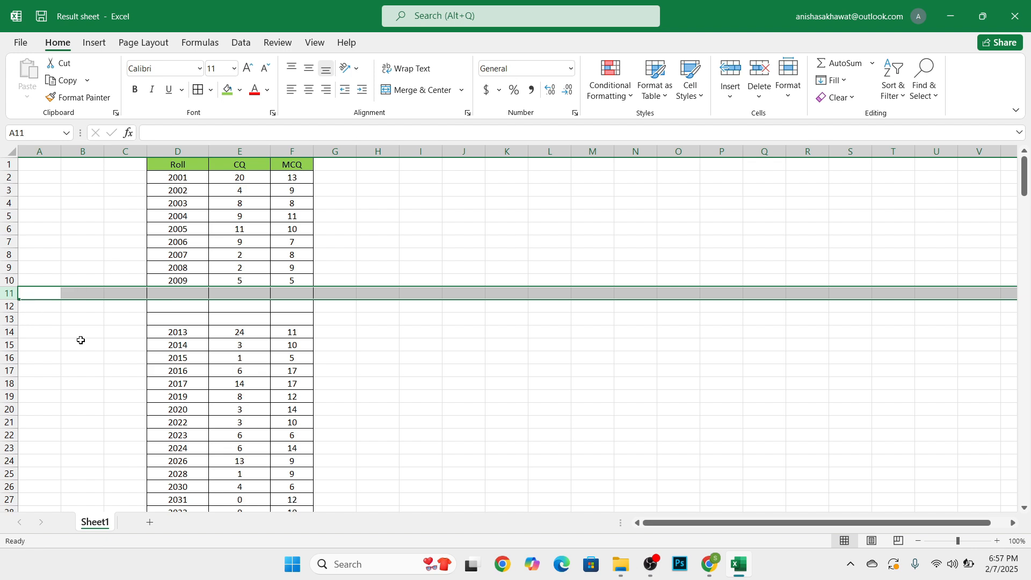
pyautogui.rightClick(8, 294)
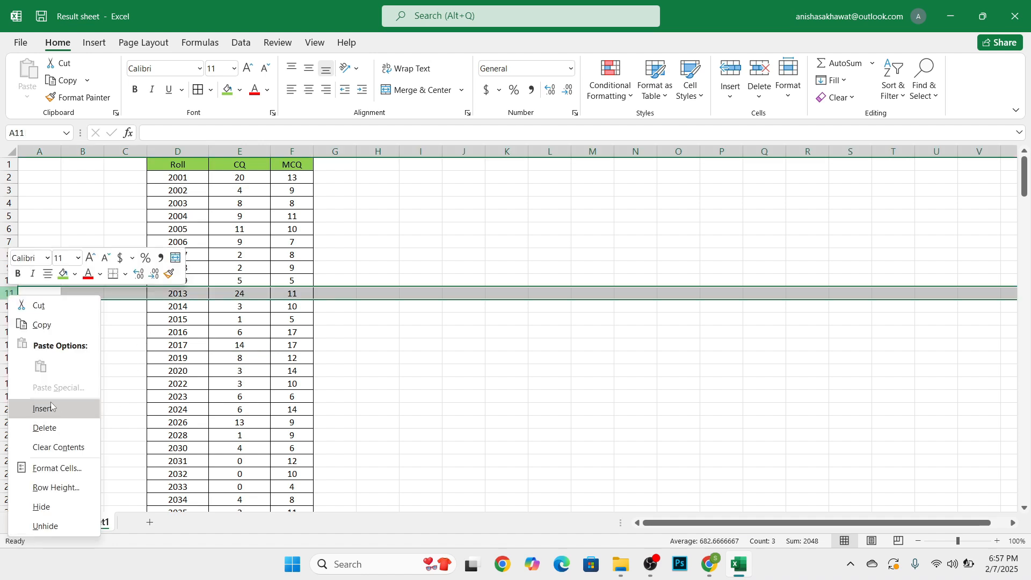
pyautogui.press('Escape')
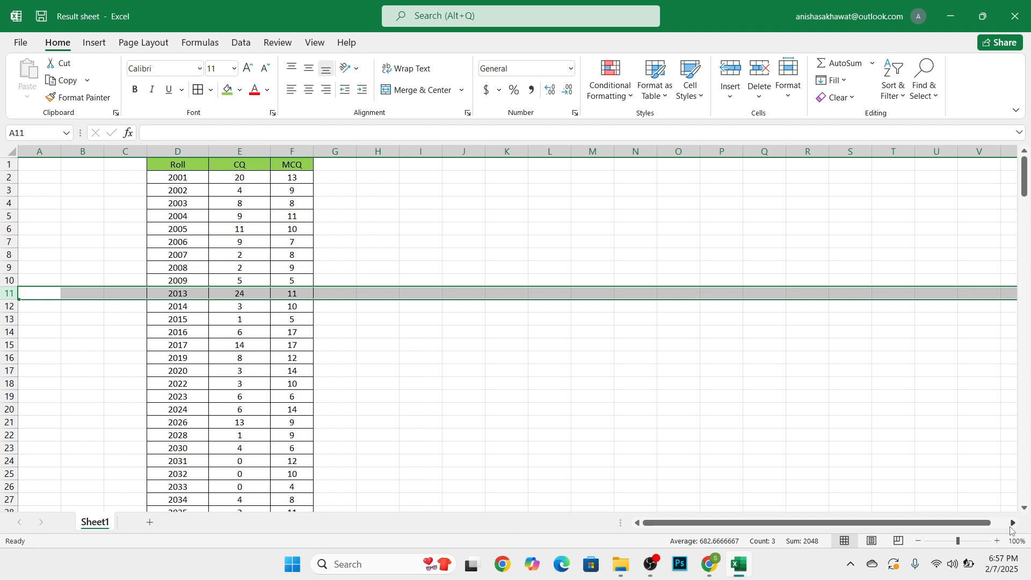
# Insert four blank rows again between rolls 2009 and 2013.
pyautogui.hotkey('ctrl', '+')
pyautogui.hotkey('ctrl', '+')
pyautogui.hotkey('ctrl', '+')
pyautogui.hotkey('ctrl', '+')
pyautogui.hotkey('ctrl', '+')
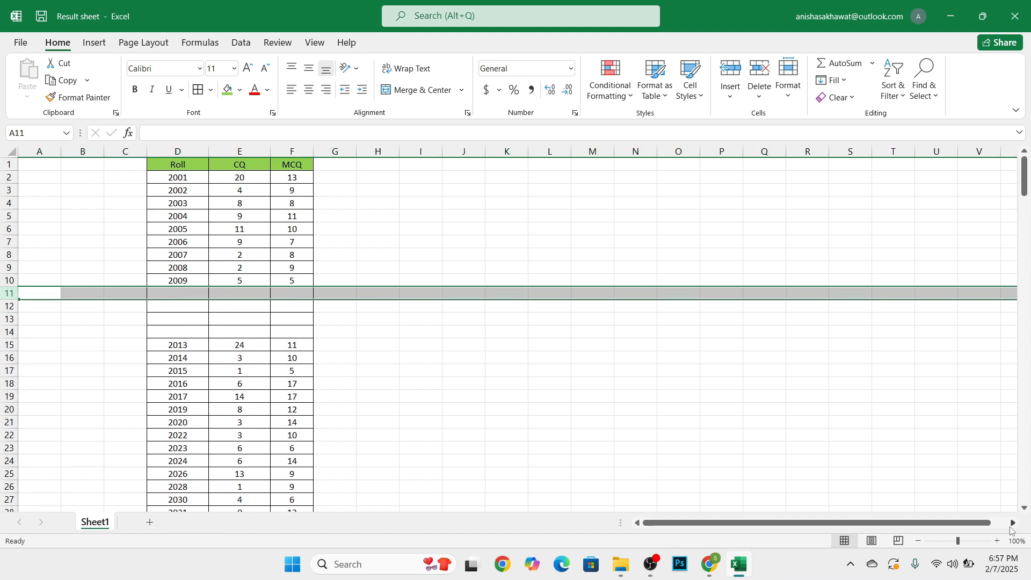
pyautogui.hotkey('ctrl', '-')
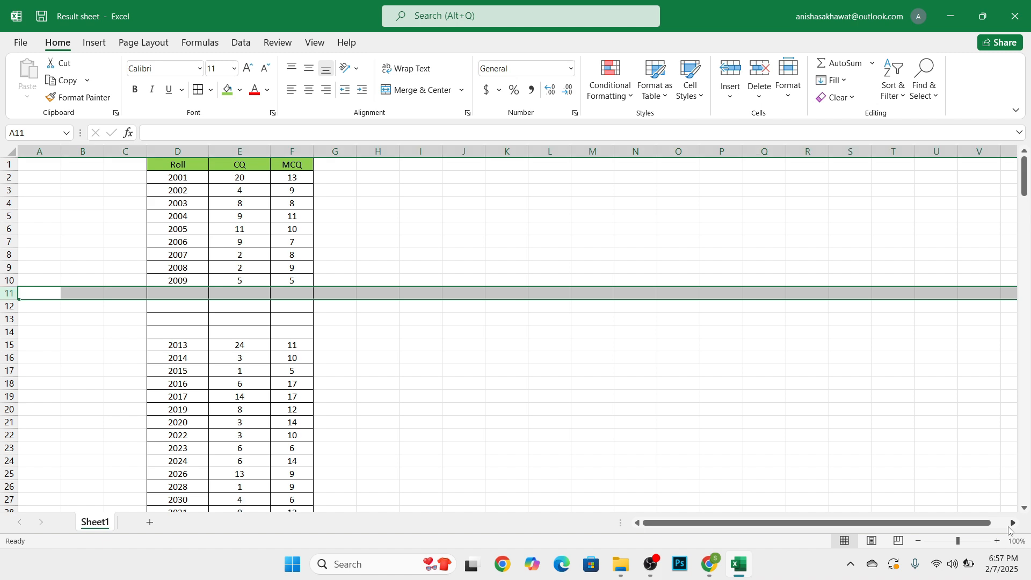
# Insert a blank column at column H.
pyautogui.click(374, 150)
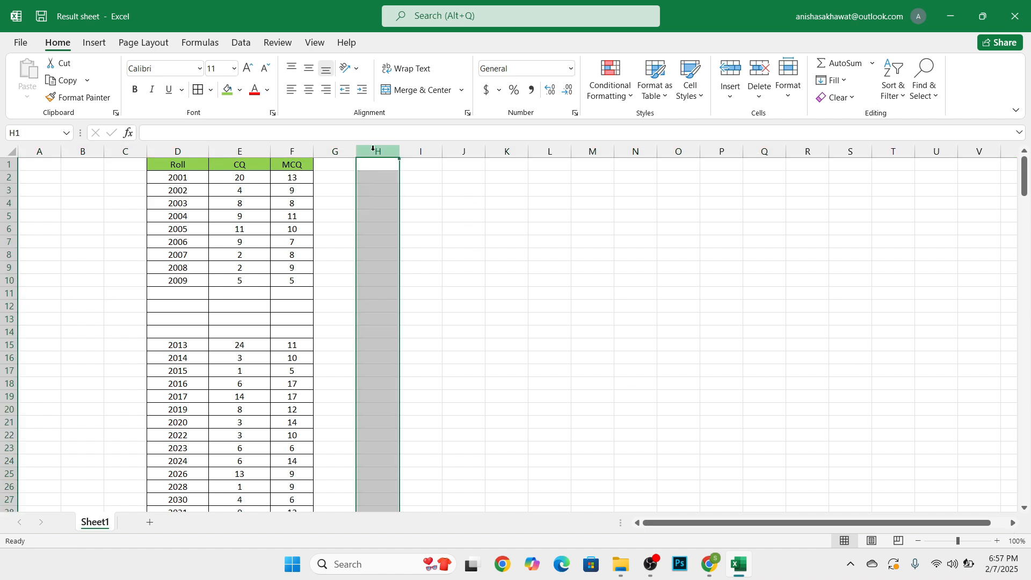
pyautogui.hotkey('ctrl', '+')
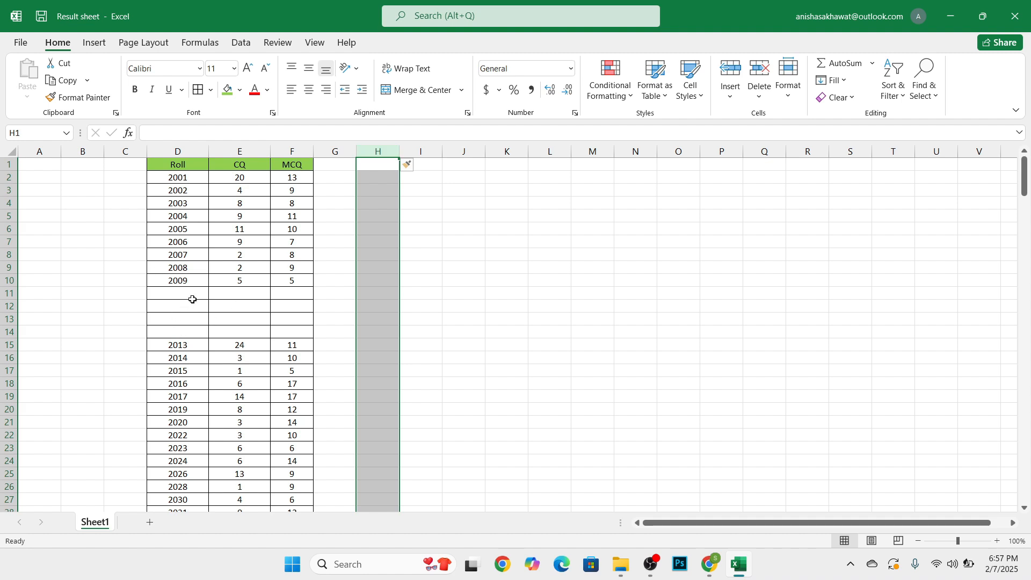
# Delete the blank rows 11 to 14 so that roll 2013 directly follows roll 2009.
pyautogui.moveTo(6, 294); pyautogui.dragTo(4, 330)
pyautogui.rightClick(12, 293)
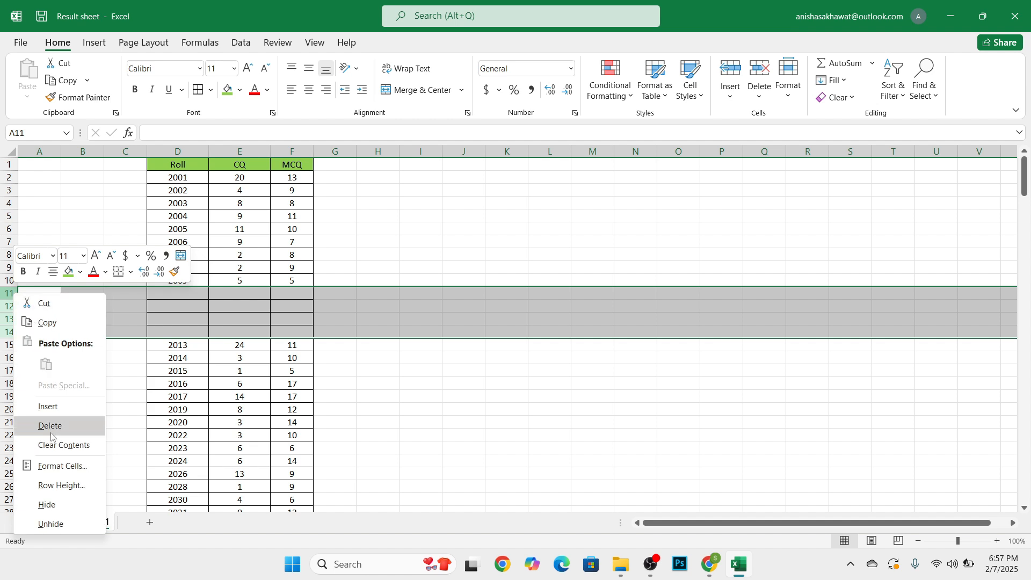
pyautogui.click(52, 427)
pyautogui.click(165, 293)
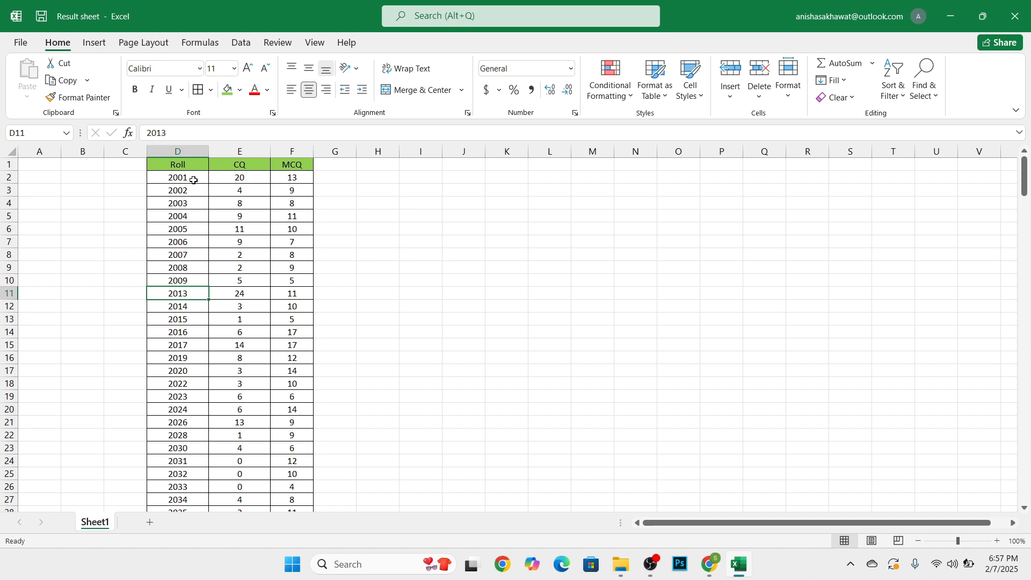
# Insert two blank rows above the row for roll 2013 and delete both again.
pyautogui.scroll(-6, 195, 399)
pyautogui.scroll(6, 195, 399)
pyautogui.click(3, 293)
pyautogui.hotkey('ctrl', 'shift', '+')
pyautogui.hotkey('ctrl', 'shift', '+')
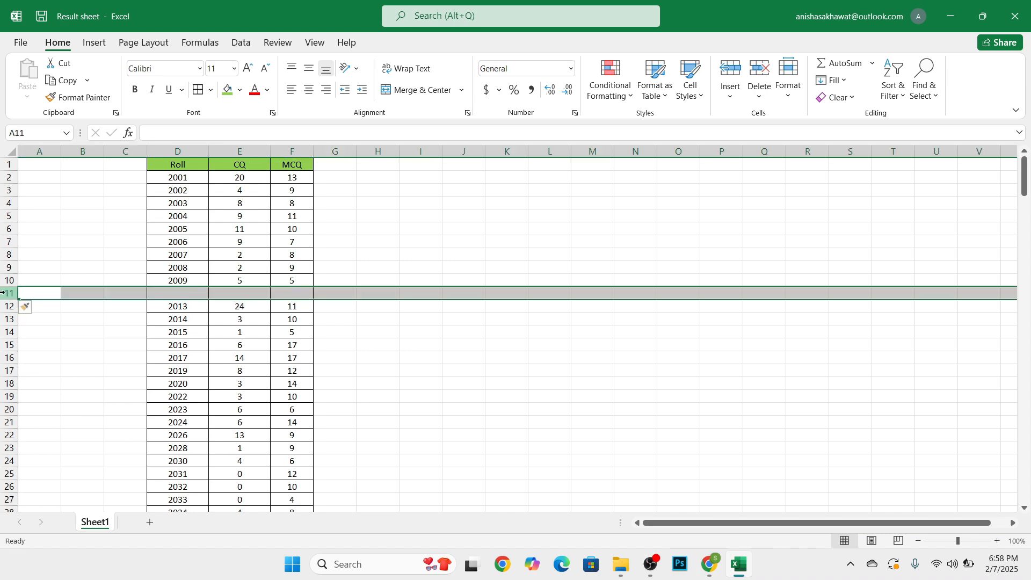
pyautogui.scroll(-1, 180, 296)
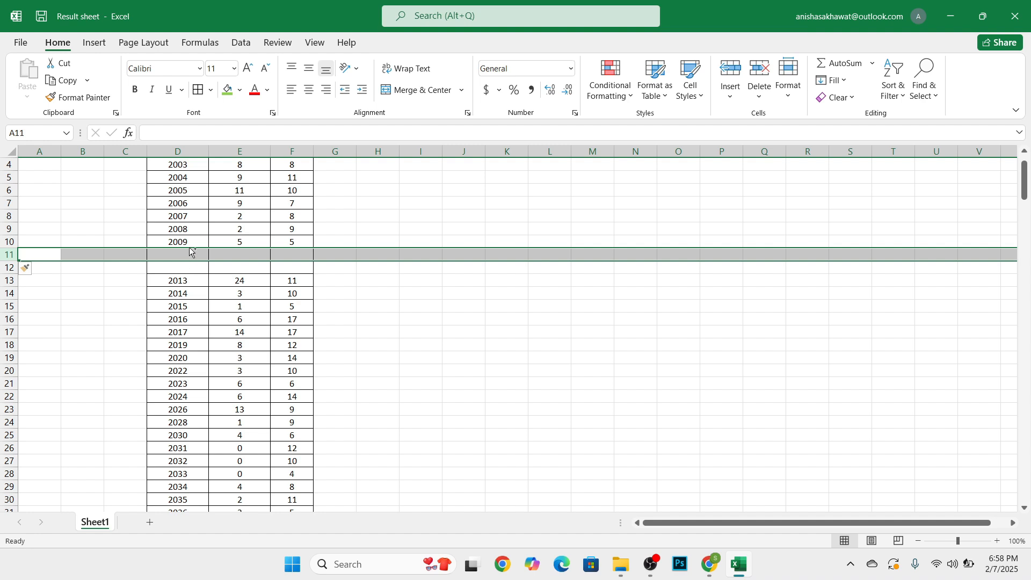
pyautogui.hotkey('ctrl', '-')
pyautogui.hotkey('ctrl', '-')
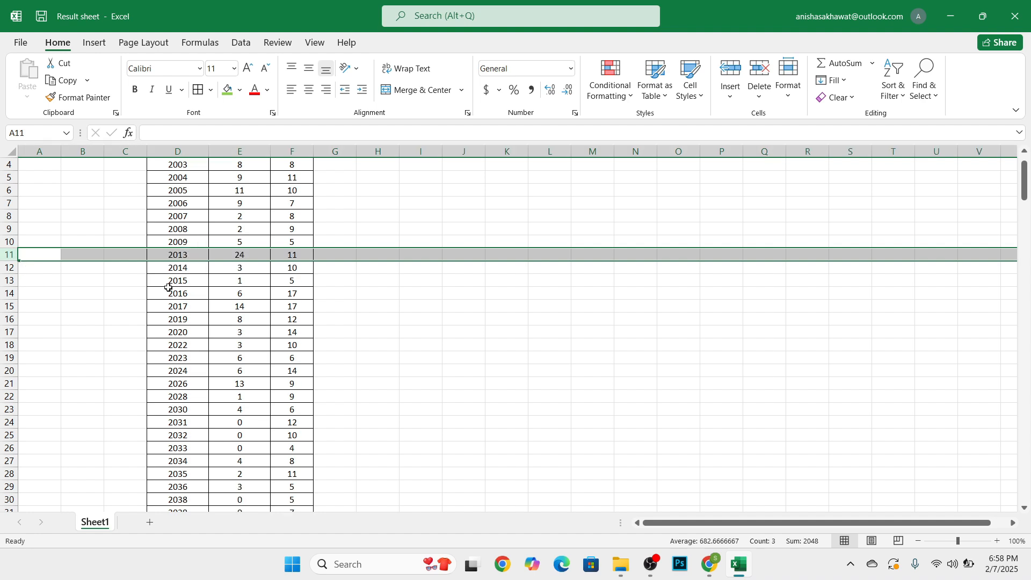
# Check the Roll column for gaps in the numbering between rolls 2017 and 2022.
pyautogui.click(180, 312)
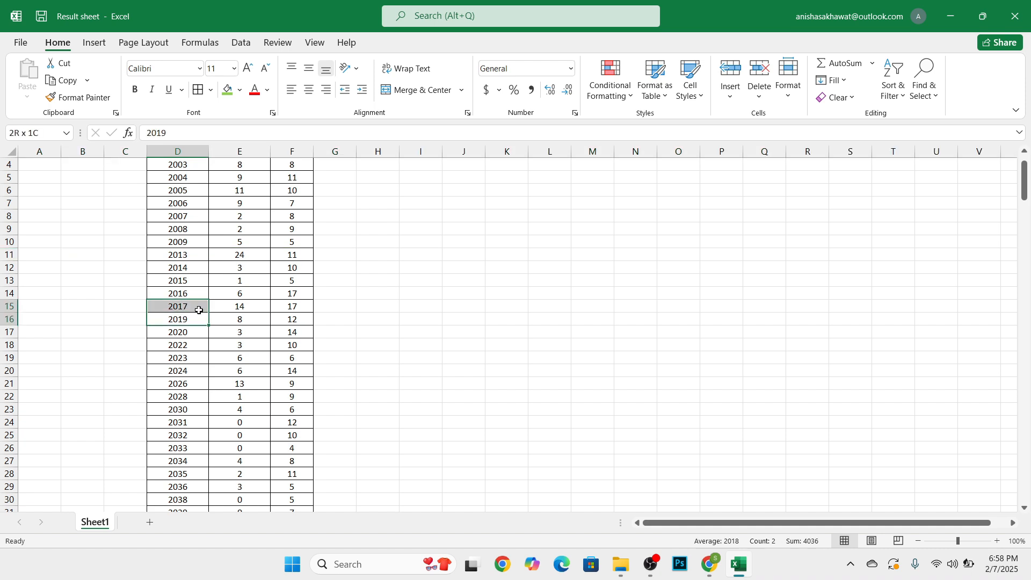
pyautogui.click(184, 344)
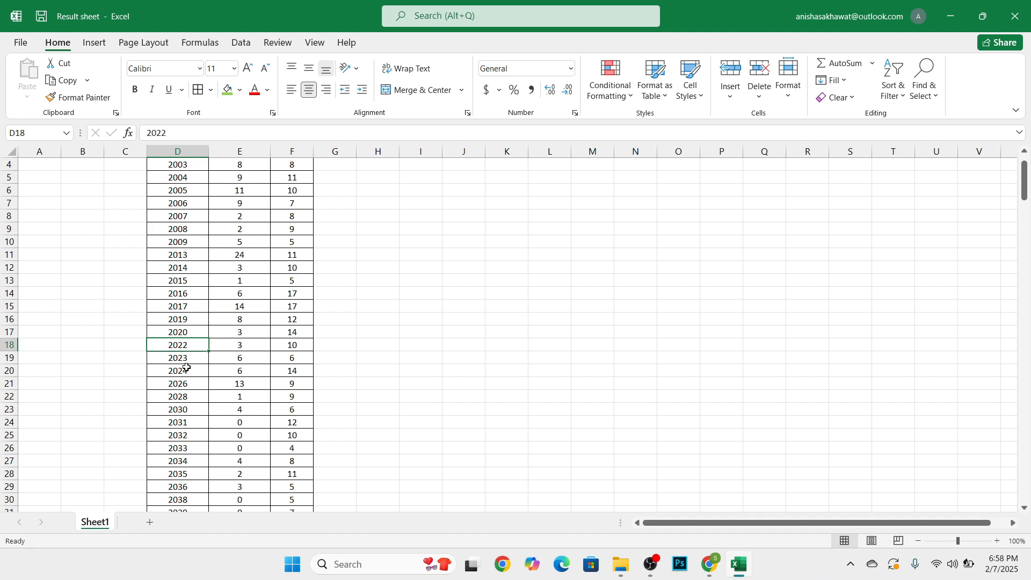
pyautogui.scroll(1, 187, 367)
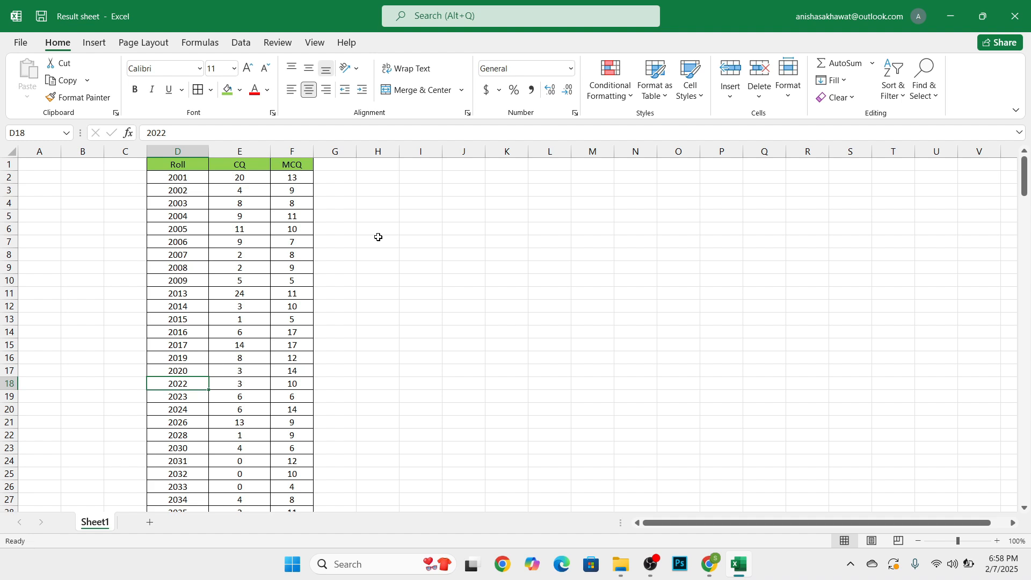
# Enter the roll numbers 2001, 2002 and 2003 in cells C2 to C4, beside the Roll column.
pyautogui.click(129, 176)
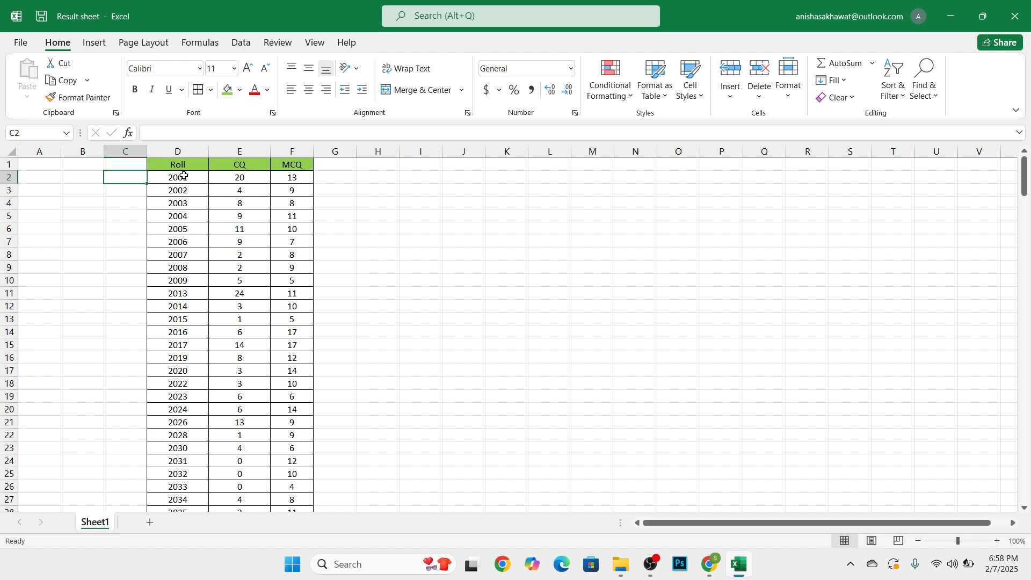
pyautogui.scroll(-20, 179, 285)
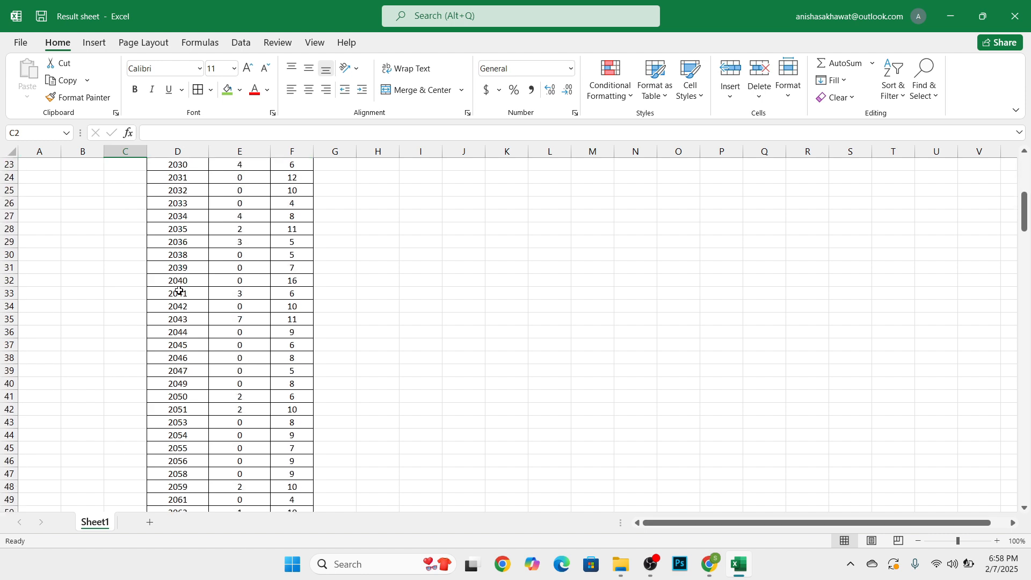
pyautogui.scroll(-20, 179, 293)
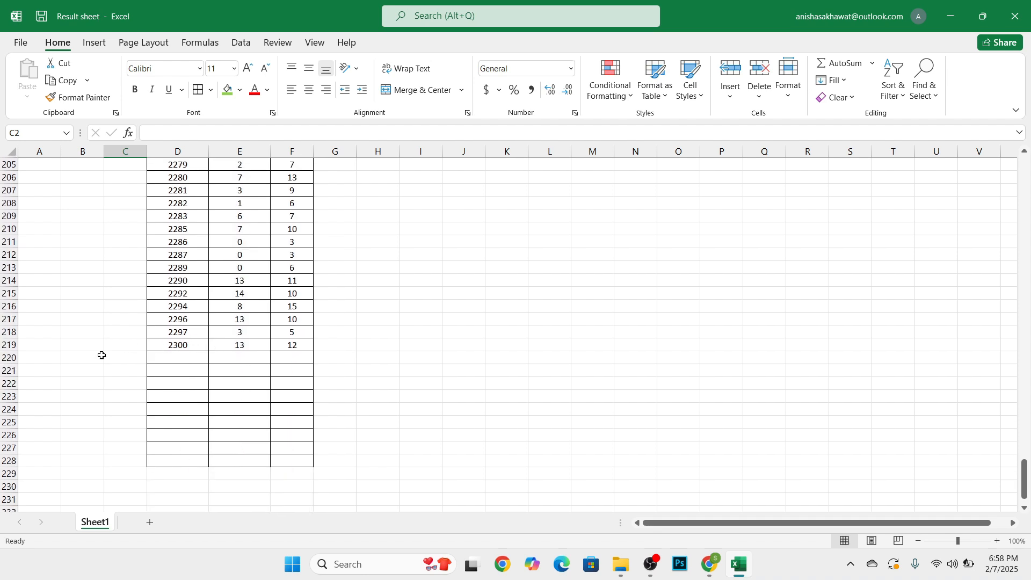
pyautogui.moveTo(1028, 483); pyautogui.dragTo(1028, 178)
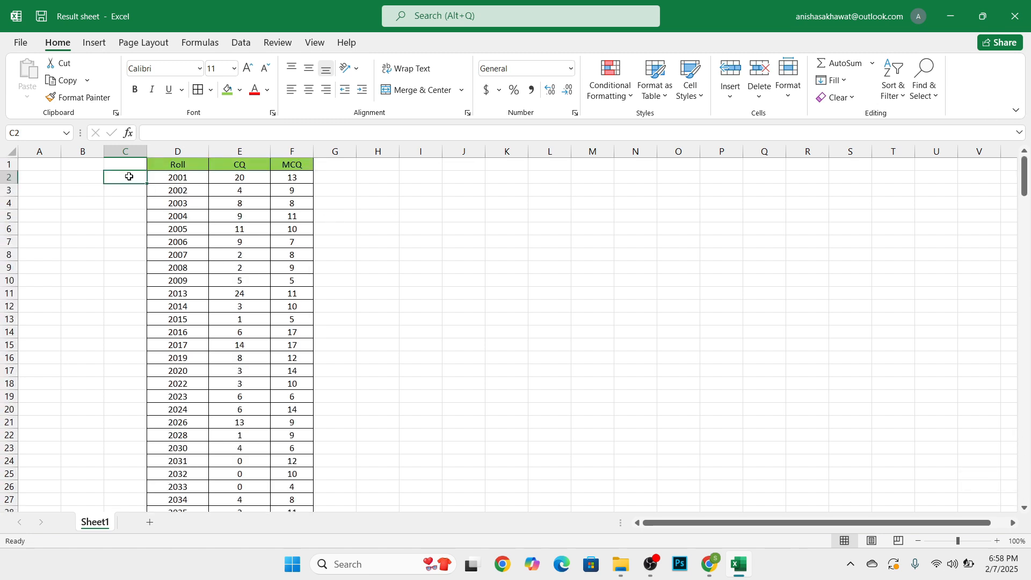
pyautogui.write('2001')
pyautogui.press('Return')
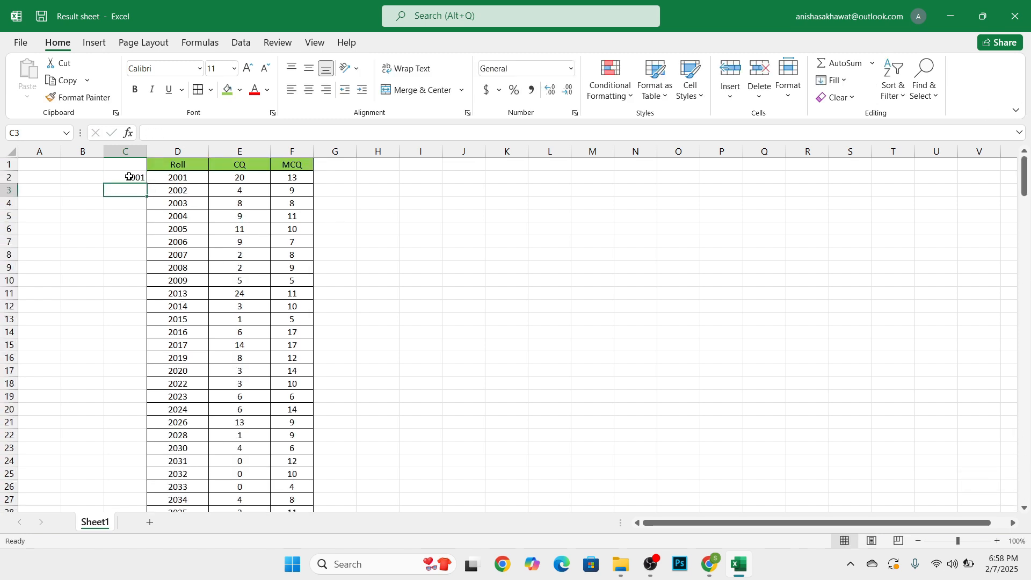
pyautogui.write('2002')
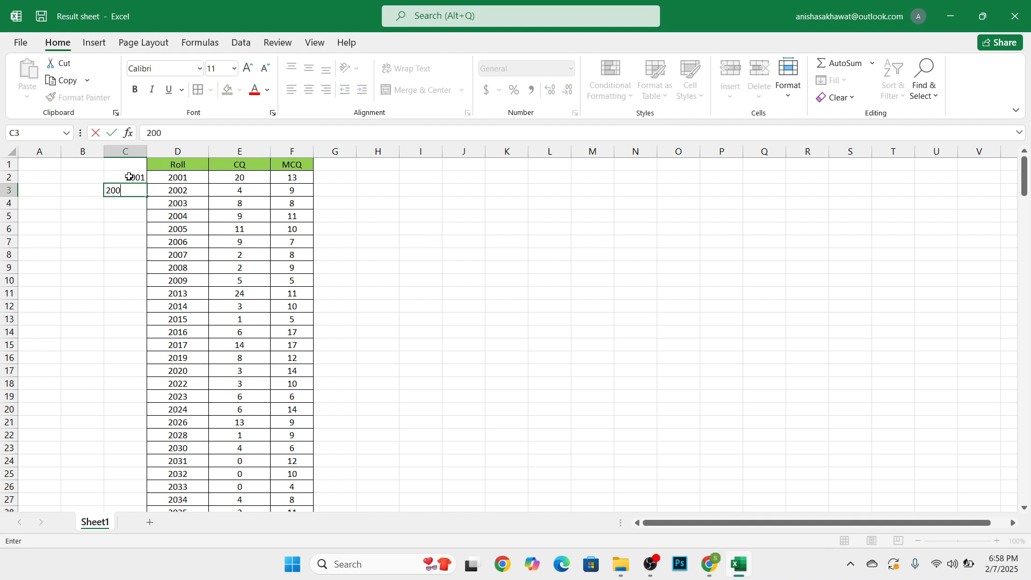
pyautogui.press('Return')
pyautogui.write('2003')
# Fill the number series from C2:C4 down column C alongside the table's rows and review the filled numbers.
pyautogui.click(129, 176)
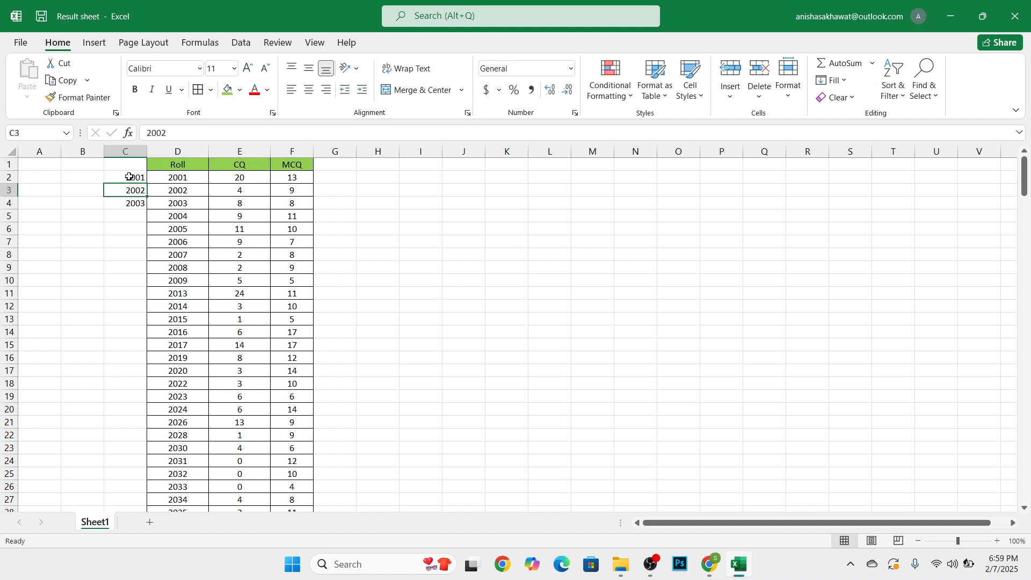
pyautogui.moveTo(129, 177); pyautogui.dragTo(132, 203)
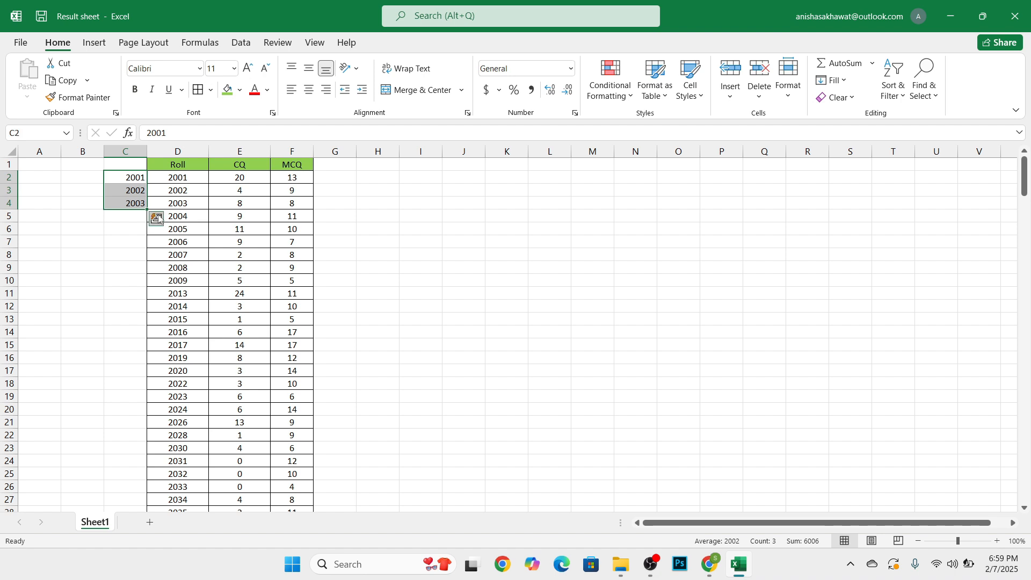
pyautogui.doubleClick(148, 209)
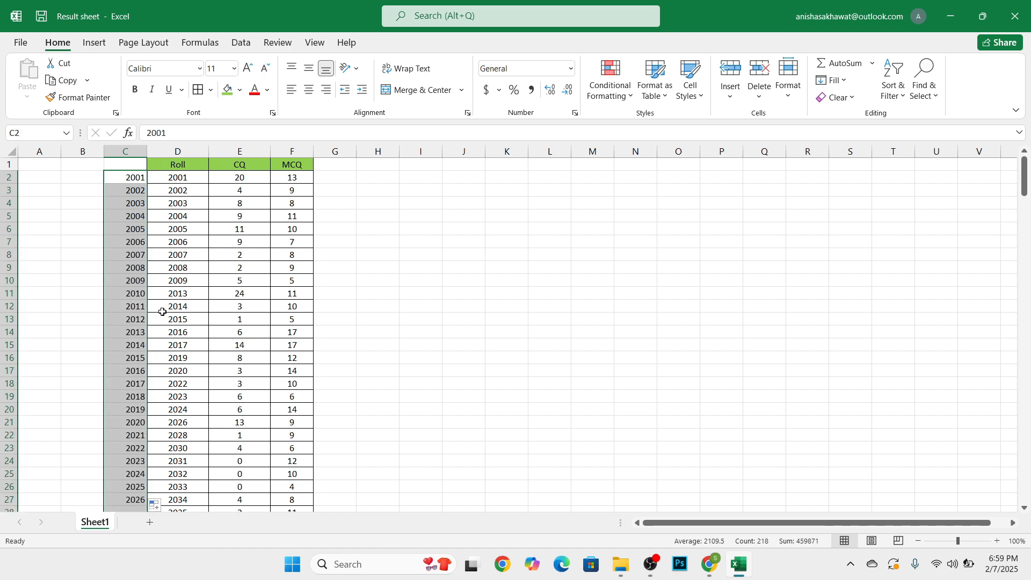
pyautogui.scroll(-20, 159, 399)
pyautogui.scroll(-20, 160, 399)
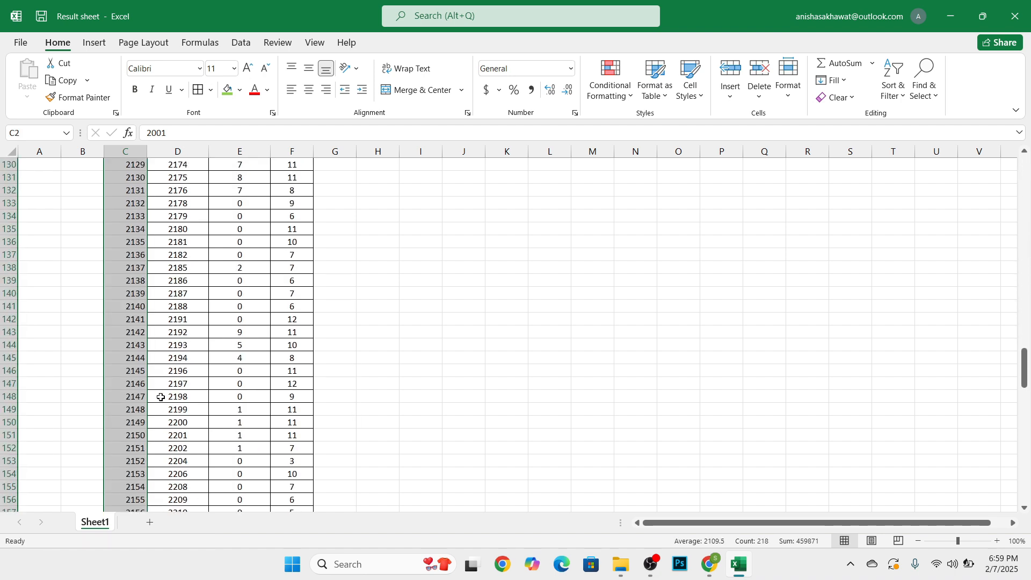
# Extend the number series in column C down to 2300 in cell C301.
pyautogui.scroll(-7, 165, 395)
pyautogui.scroll(3, 140, 299)
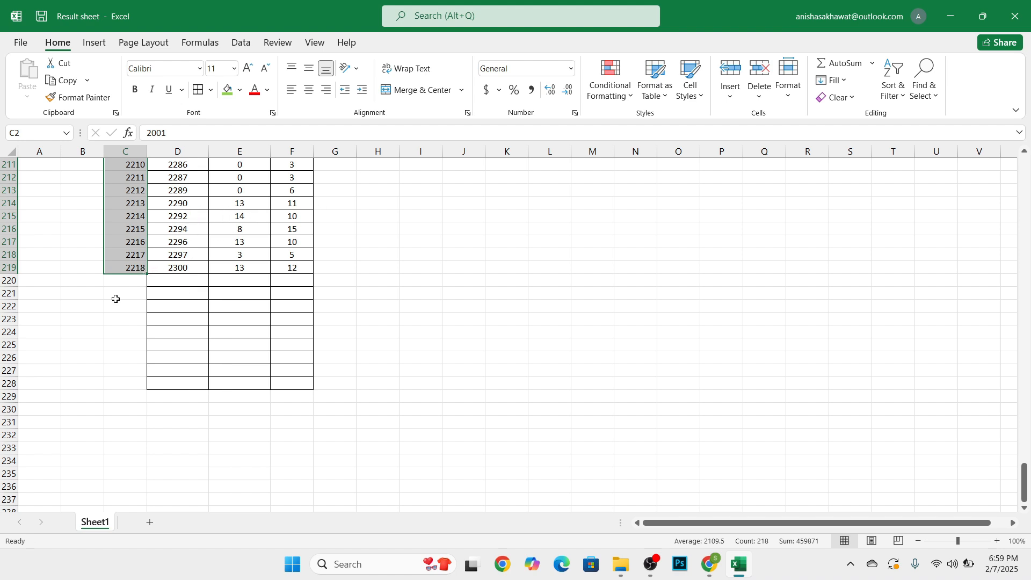
pyautogui.moveTo(148, 275); pyautogui.dragTo(136, 399)
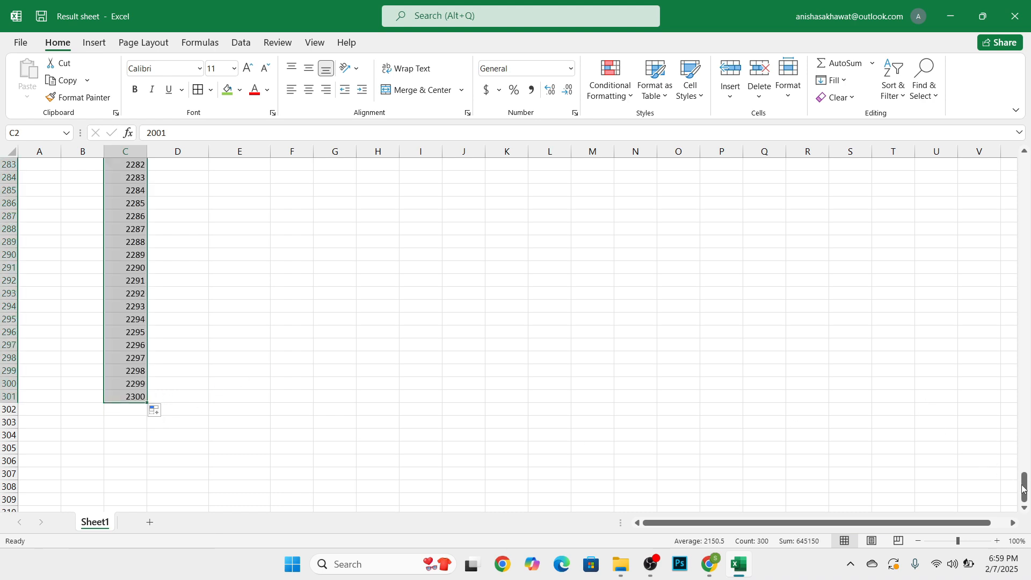
pyautogui.moveTo(1026, 491); pyautogui.dragTo(1027, 78)
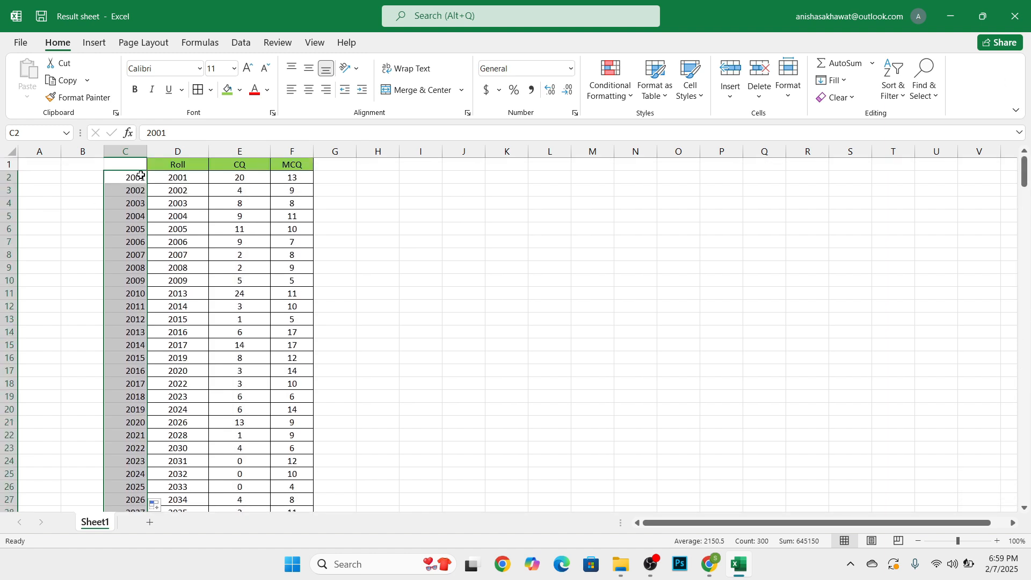
# Compare the entry counts of column C and the Roll column.
pyautogui.click(128, 151)
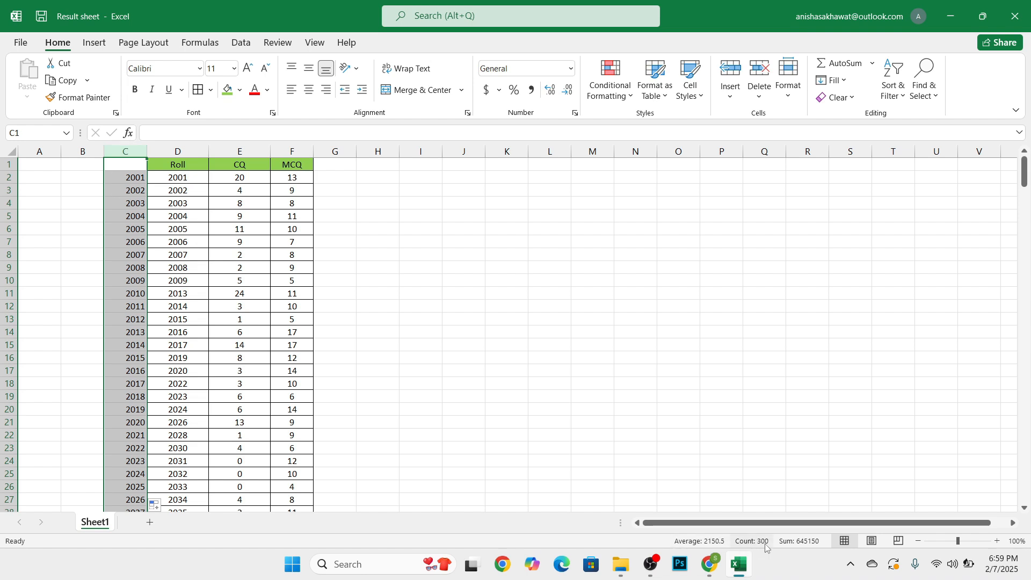
pyautogui.click(187, 146)
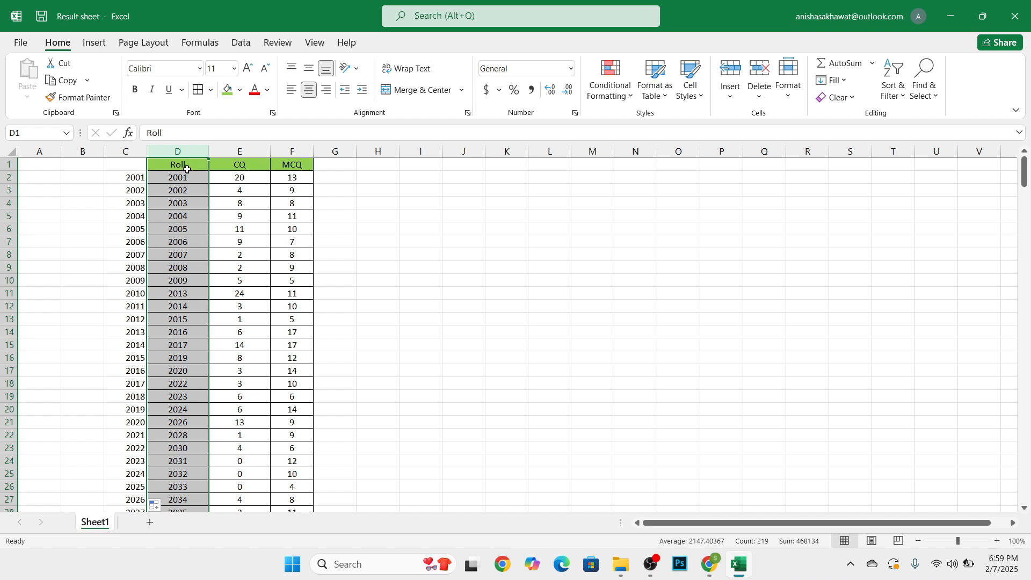
pyautogui.rightClick(165, 155)
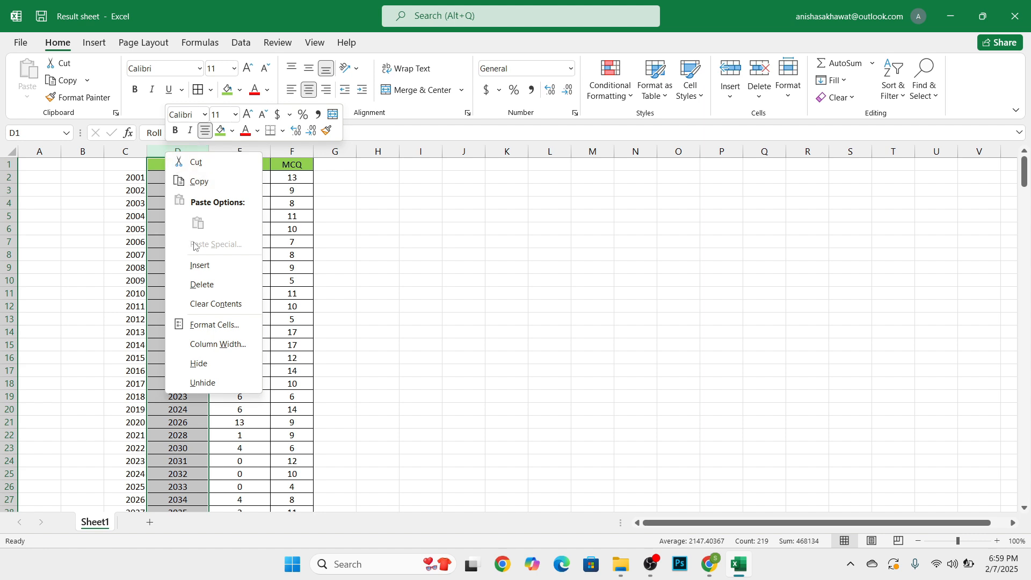
pyautogui.click(364, 262)
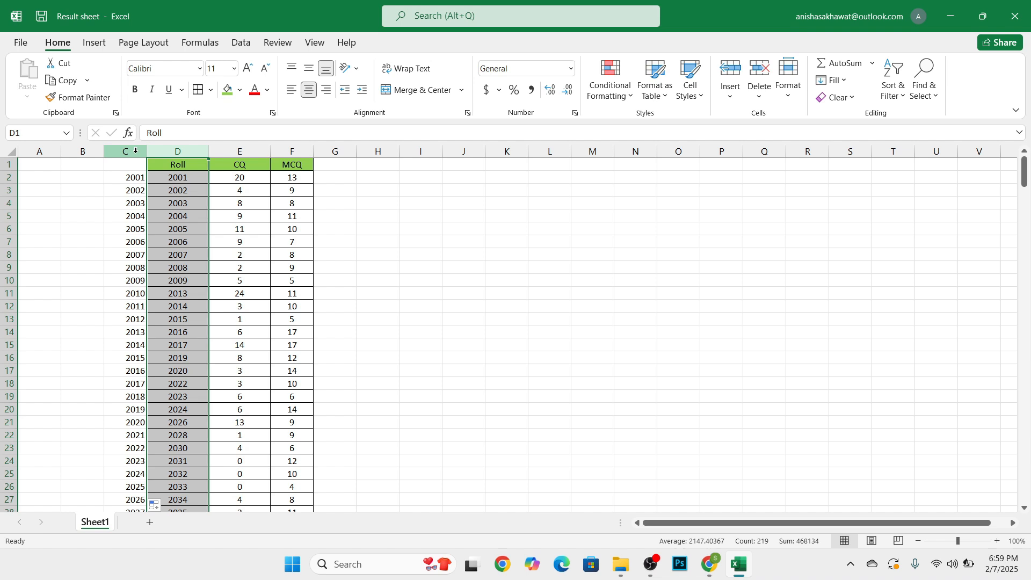
pyautogui.click(176, 232)
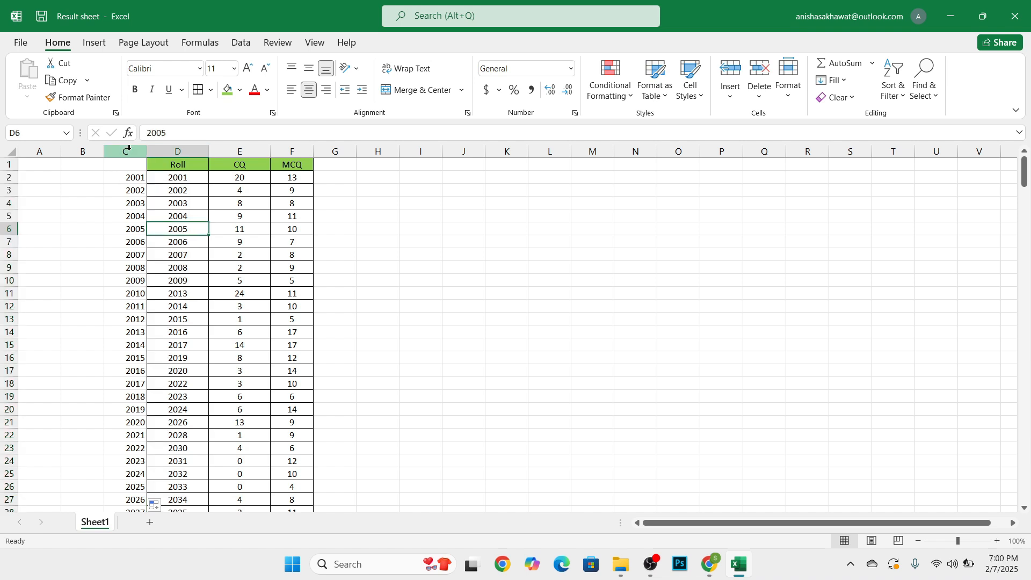
# Highlight the duplicate values across columns C and D with light red fill and dark red text, and look through the marked numbers.
pyautogui.click(132, 154)
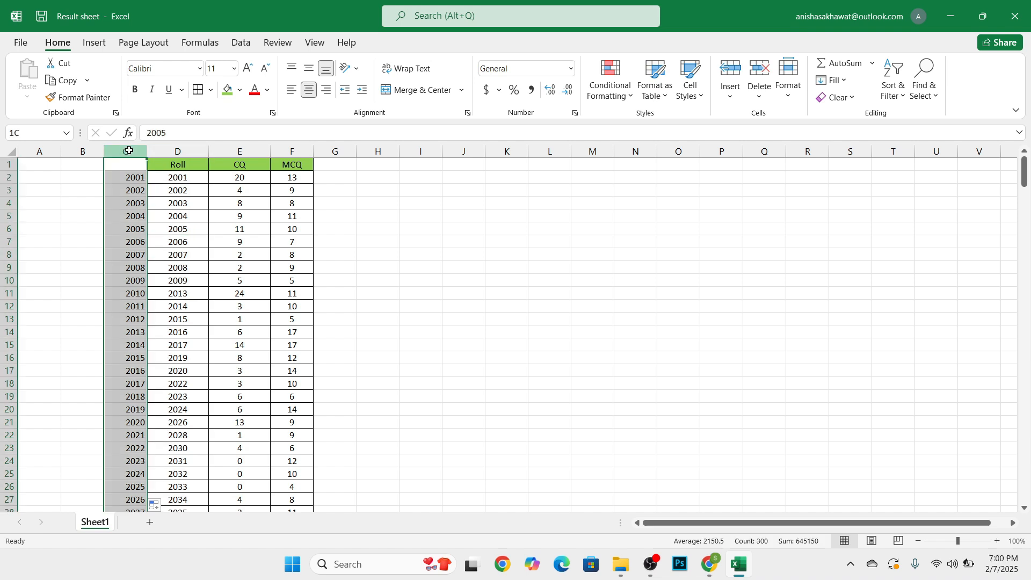
pyautogui.keyDown('ctrl'); pyautogui.click(183, 149); pyautogui.keyUp('ctrl')
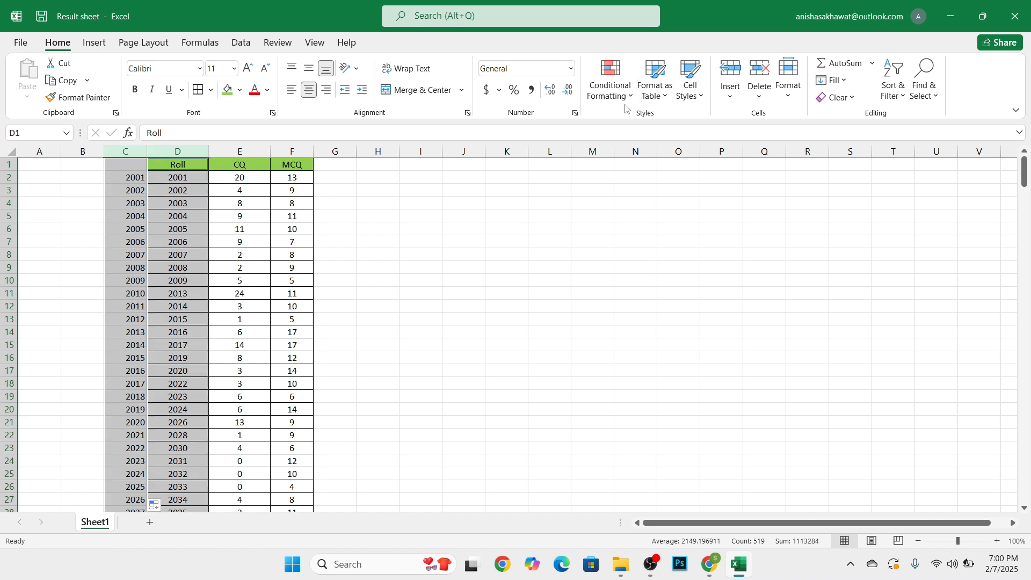
pyautogui.click(608, 86)
pyautogui.moveTo(600, 131)
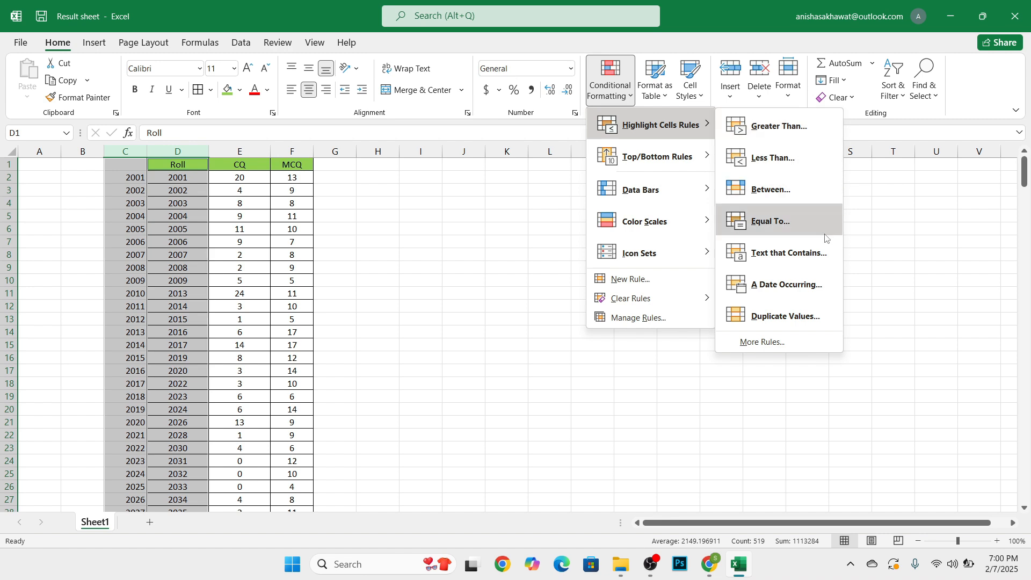
pyautogui.click(769, 319)
pyautogui.click(587, 221)
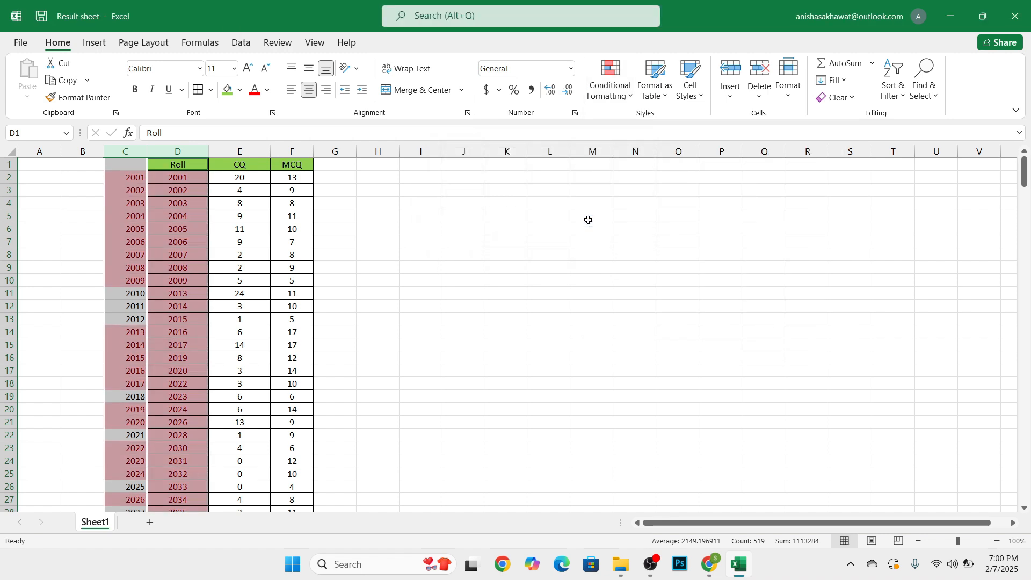
pyautogui.click(201, 203)
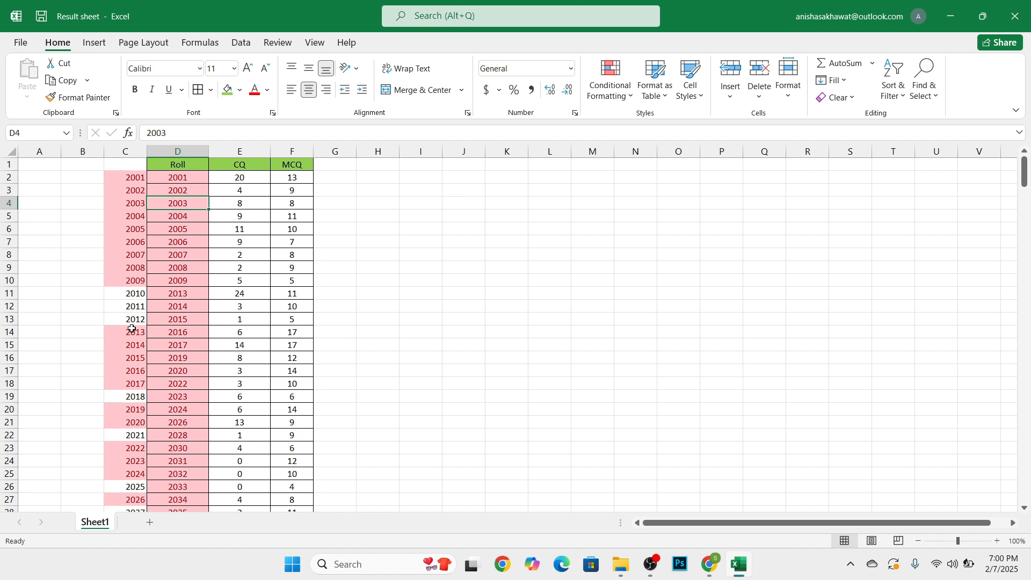
pyautogui.scroll(-6, 135, 312)
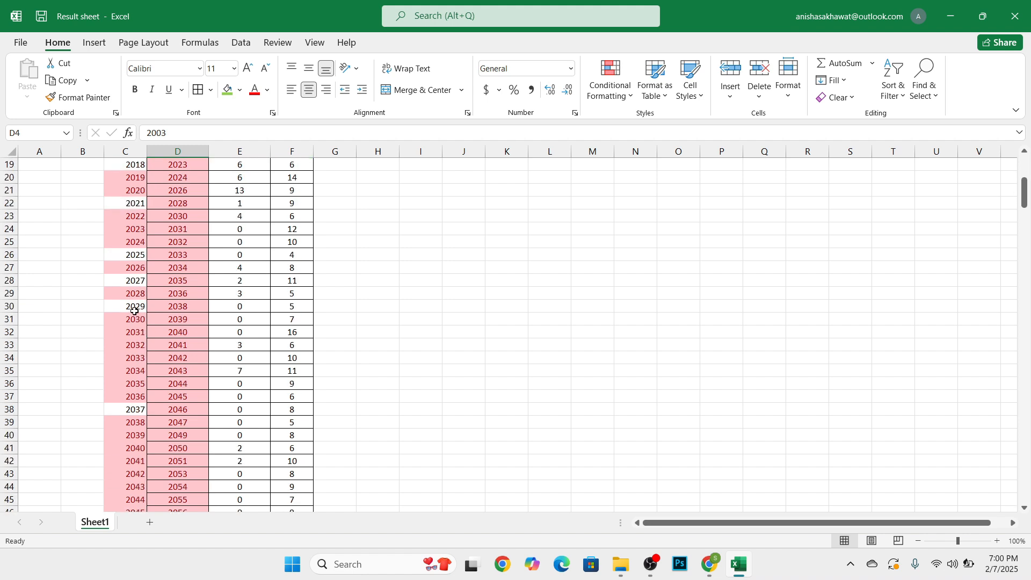
pyautogui.scroll(-6, 135, 312)
pyautogui.scroll(12, 134, 312)
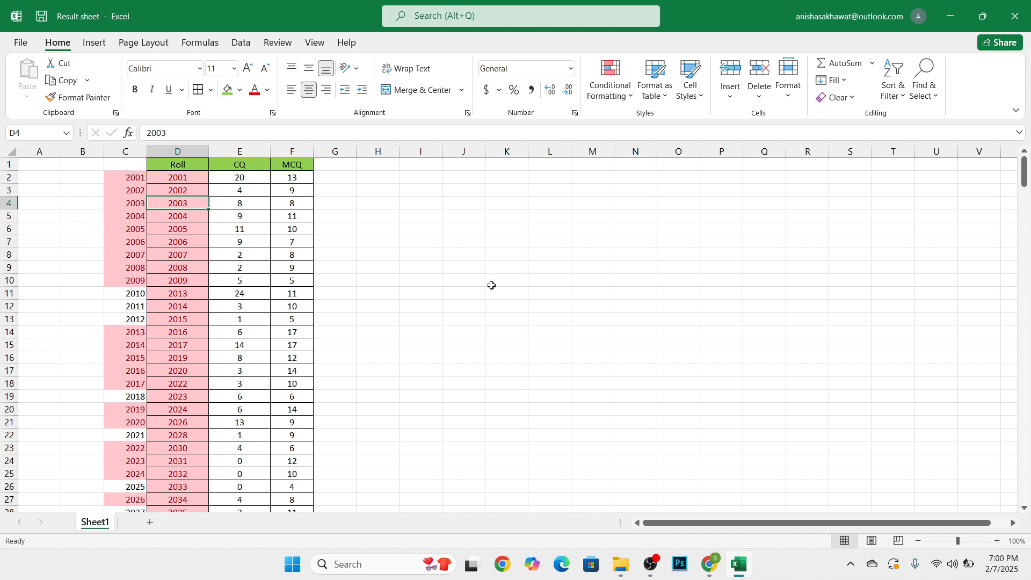
# Start a custom sort of the numbers in C2:C301, continuing with the current selection only.
pyautogui.click(130, 180)
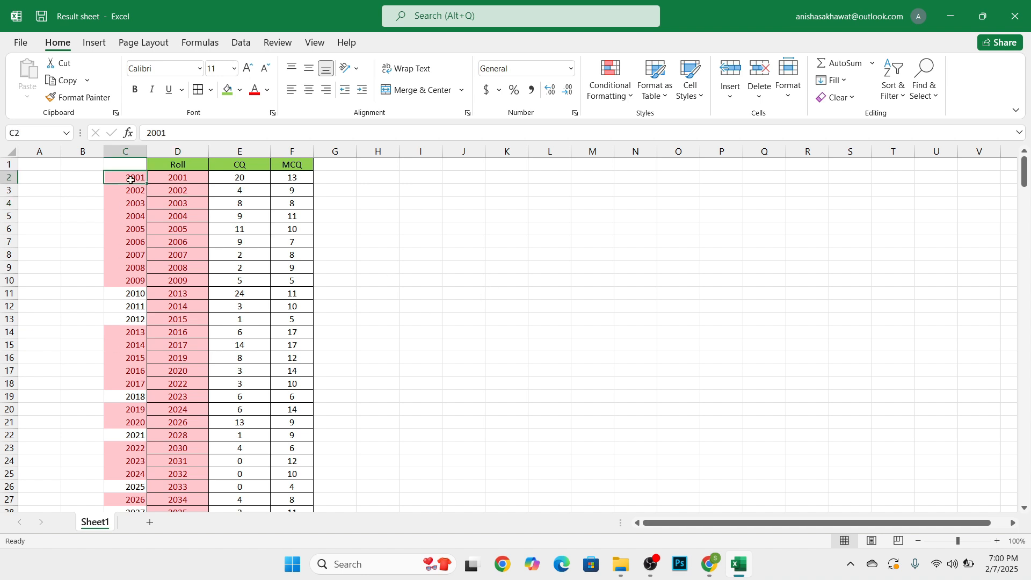
pyautogui.hotkey('ctrl', 'shift', 'Down')
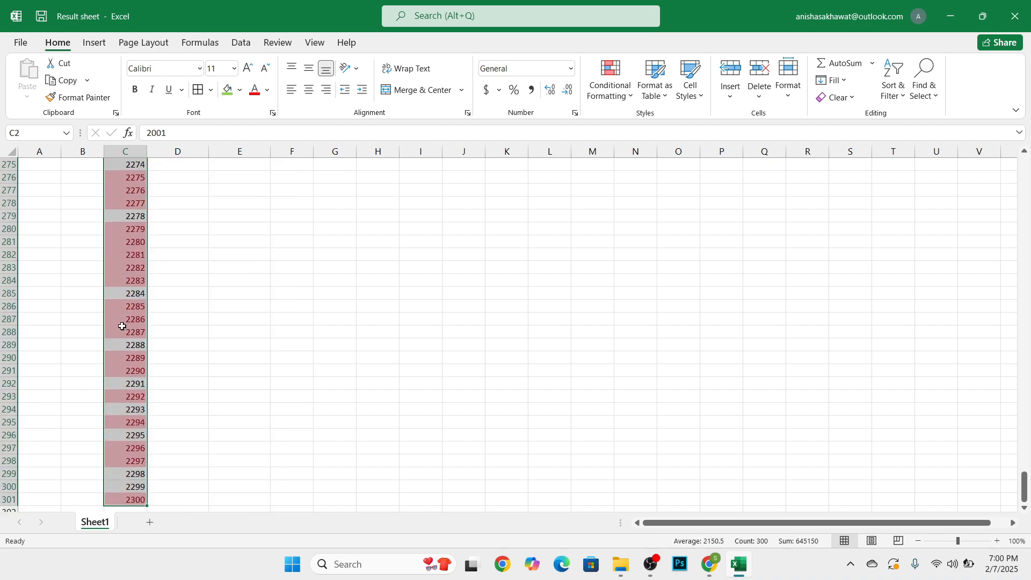
pyautogui.click(908, 95)
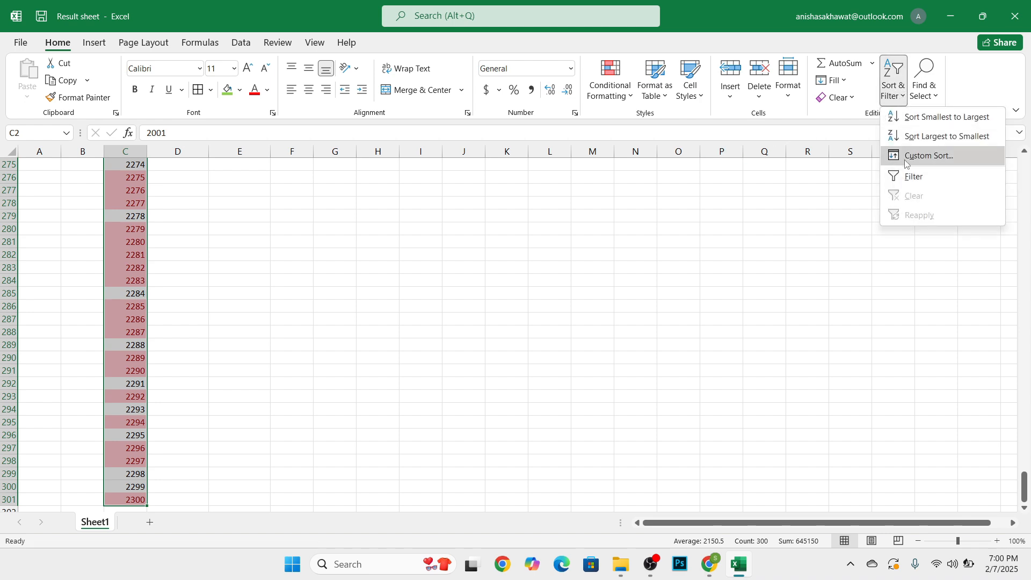
pyautogui.click(908, 157)
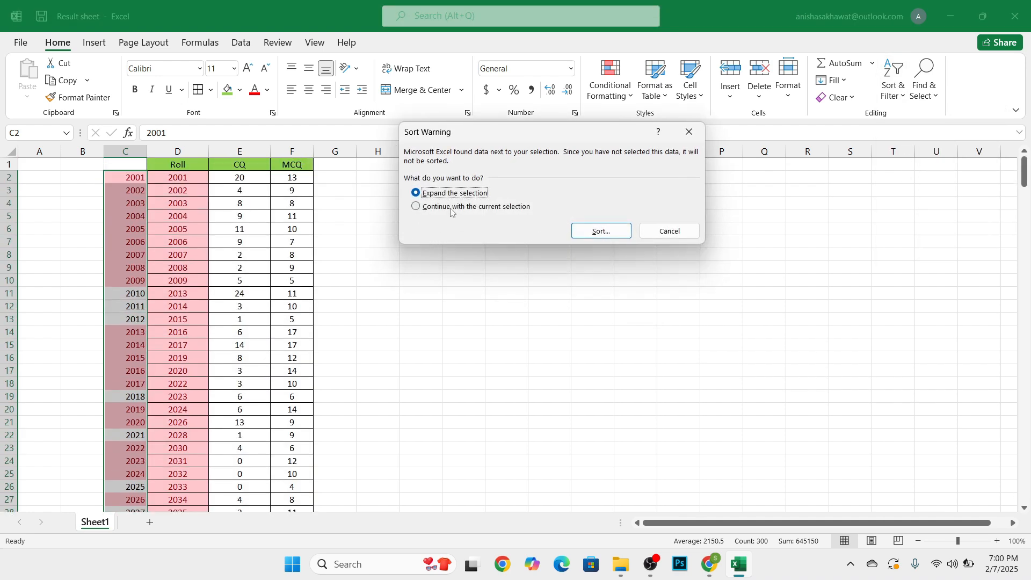
pyautogui.click(500, 206)
pyautogui.click(602, 232)
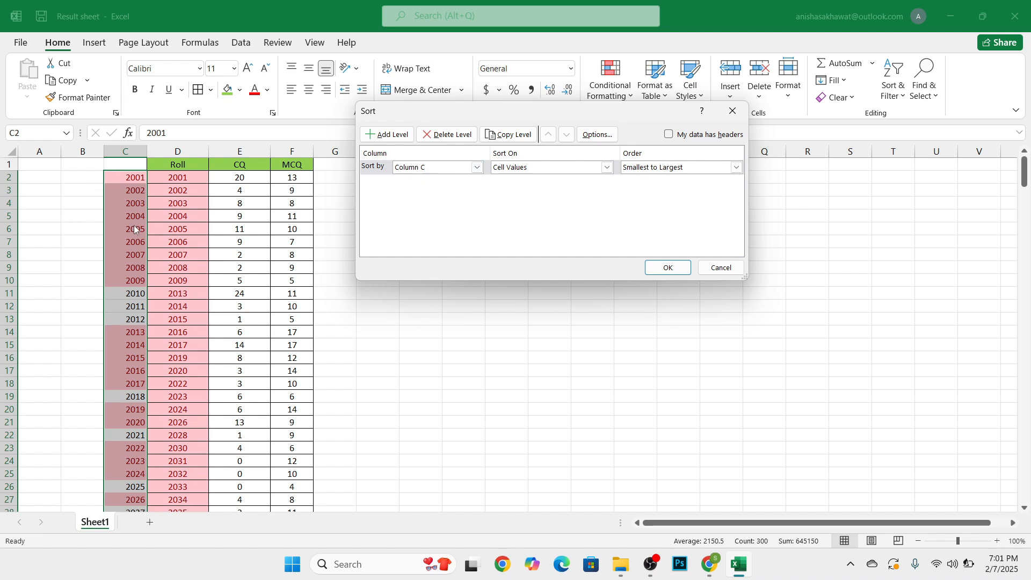
# Sort column C by cell color with No Cell Color on top.
pyautogui.click(477, 167)
pyautogui.click(477, 167)
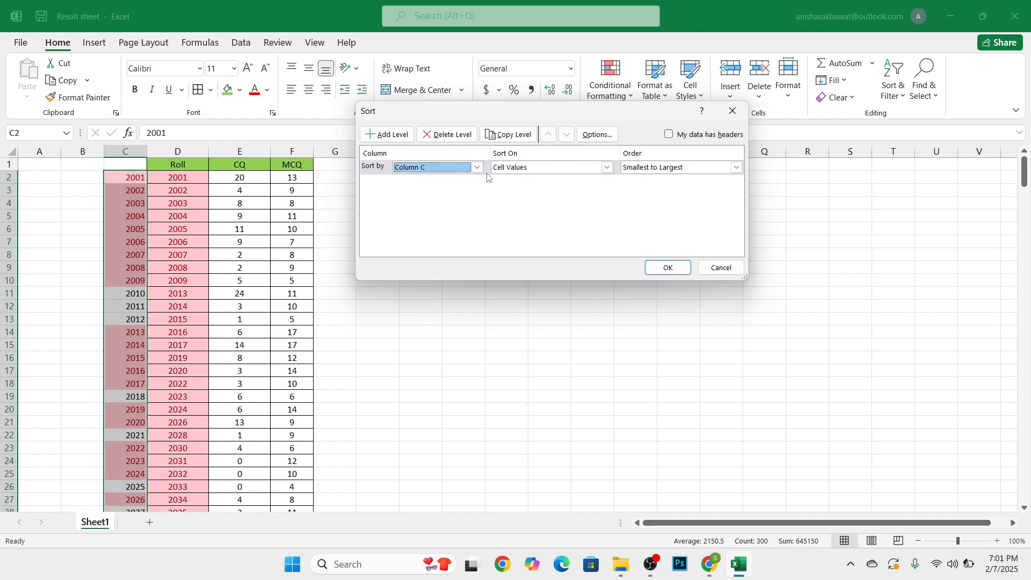
pyautogui.click(607, 167)
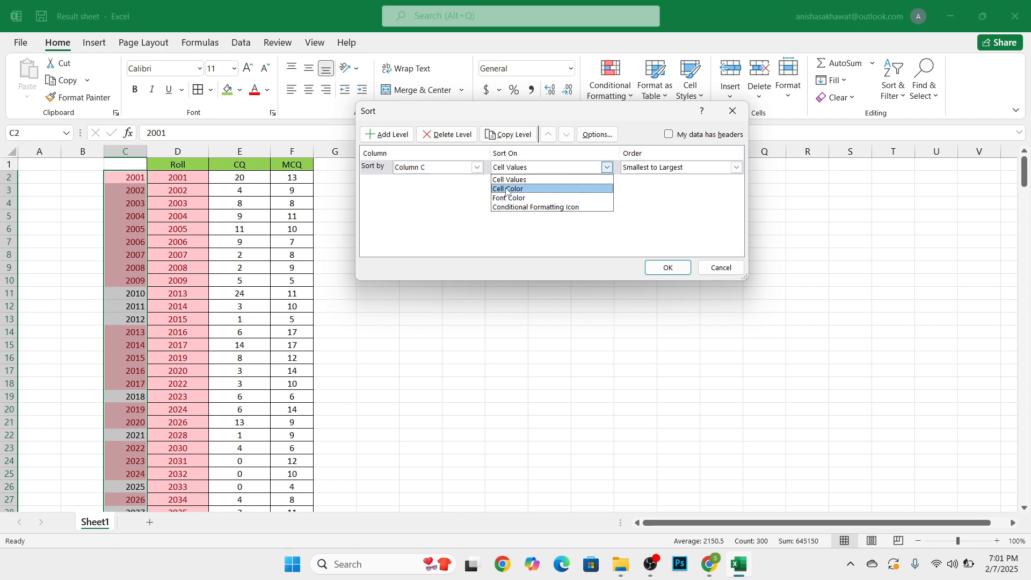
pyautogui.click(538, 190)
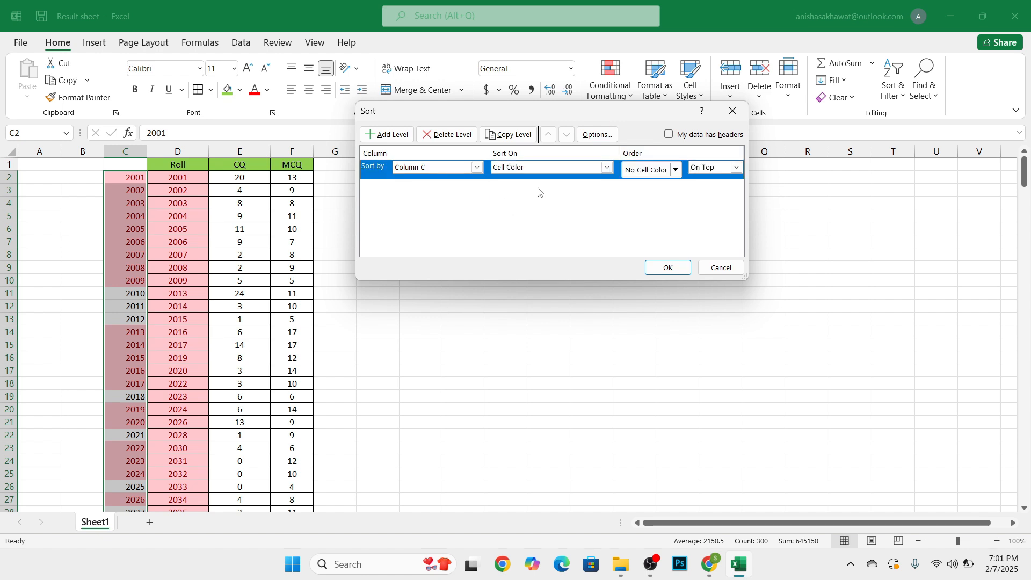
pyautogui.click(677, 171)
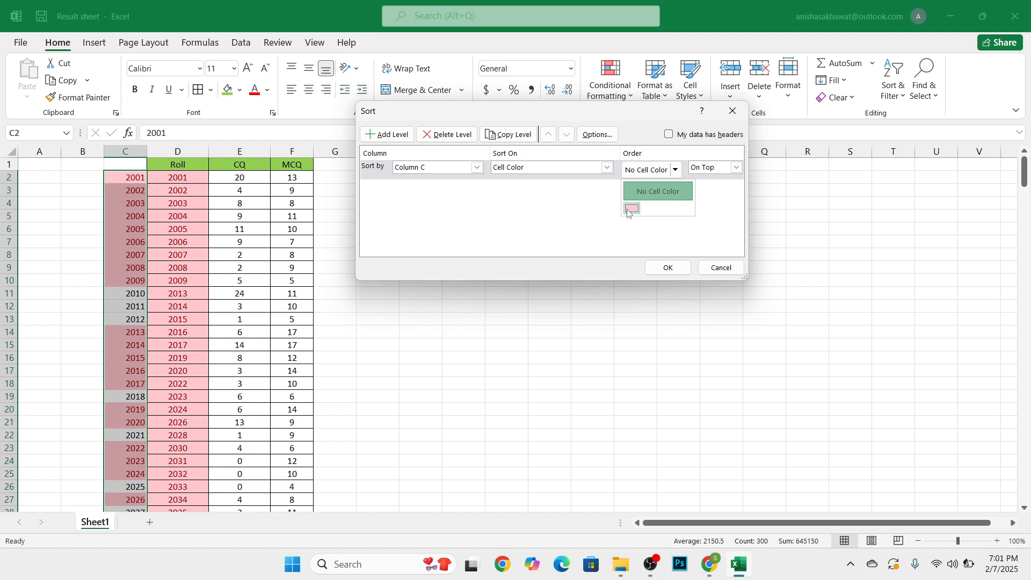
pyautogui.click(660, 194)
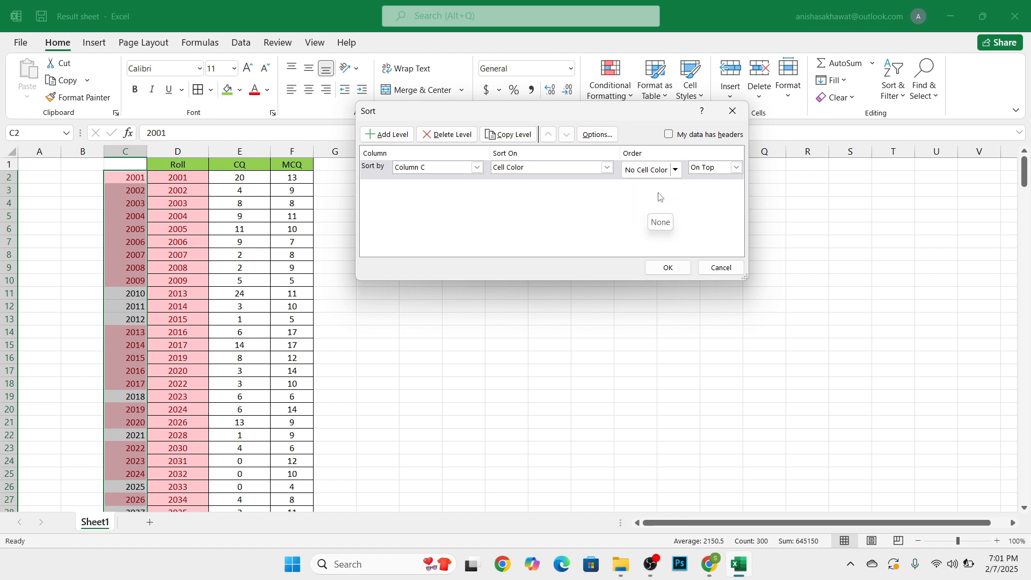
pyautogui.click(668, 267)
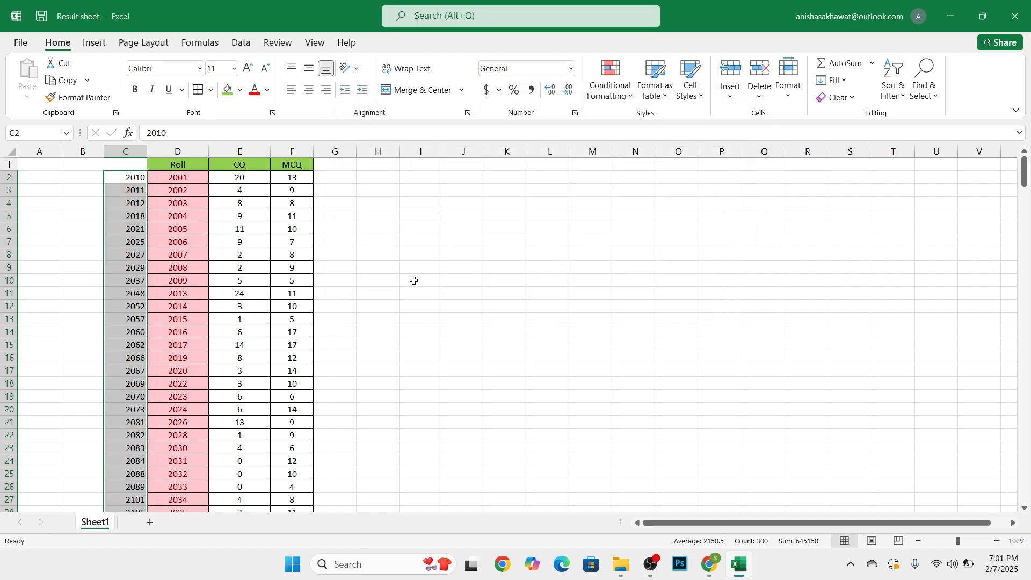
# Clear the red-highlighted duplicate roll numbers from C84 to C301, below the uncolored numbers in column C.
pyautogui.click(131, 166)
pyautogui.moveTo(176, 179); pyautogui.dragTo(171, 370)
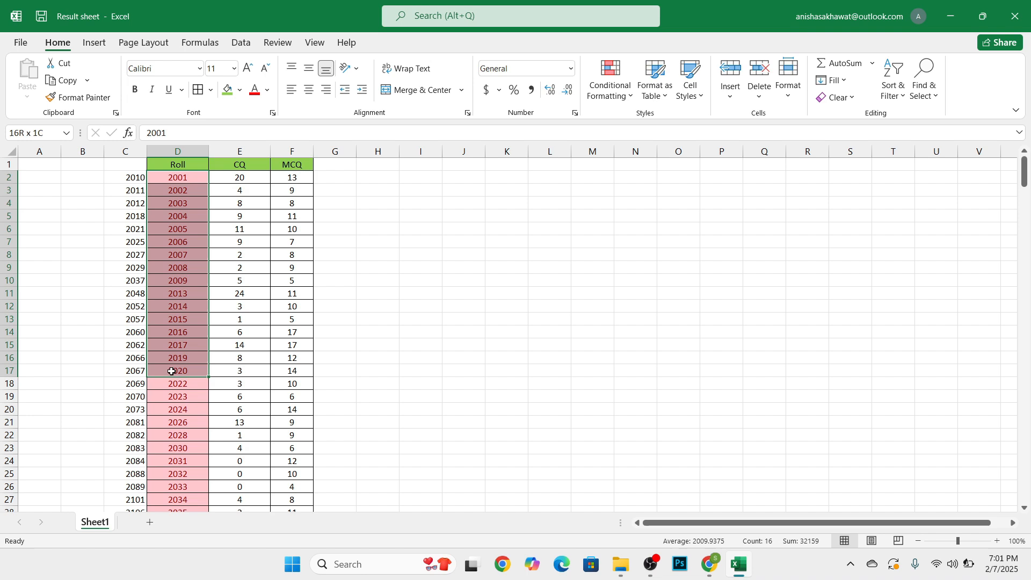
pyautogui.click(132, 178)
pyautogui.scroll(-13, 113, 268)
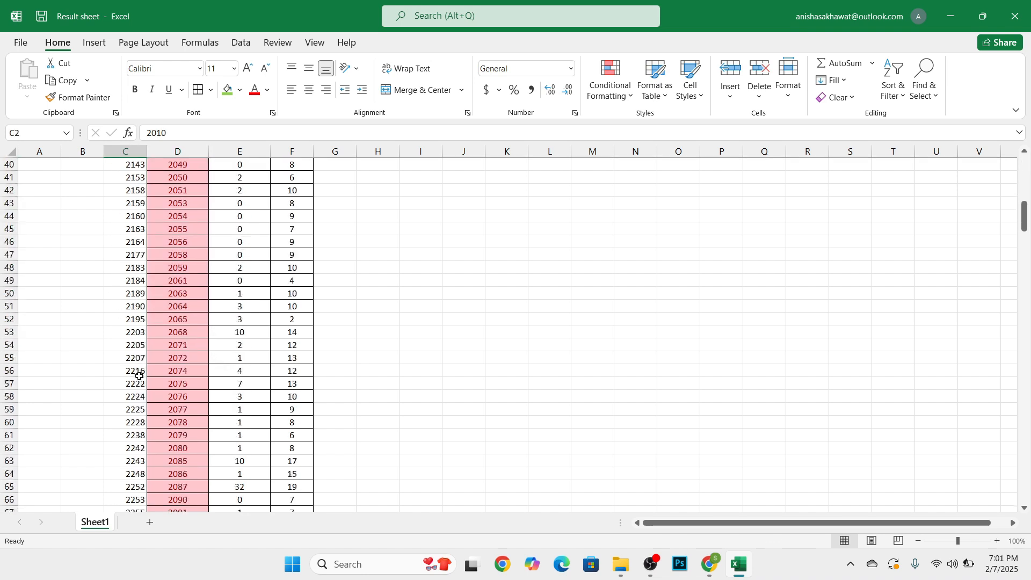
pyautogui.scroll(-9, 139, 376)
pyautogui.scroll(-1, 138, 374)
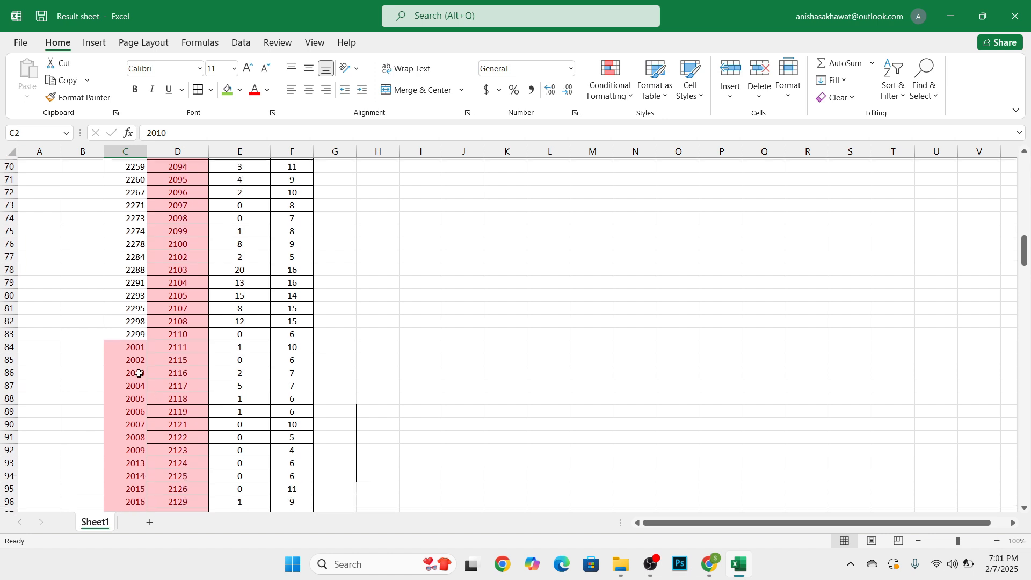
pyautogui.click(135, 344)
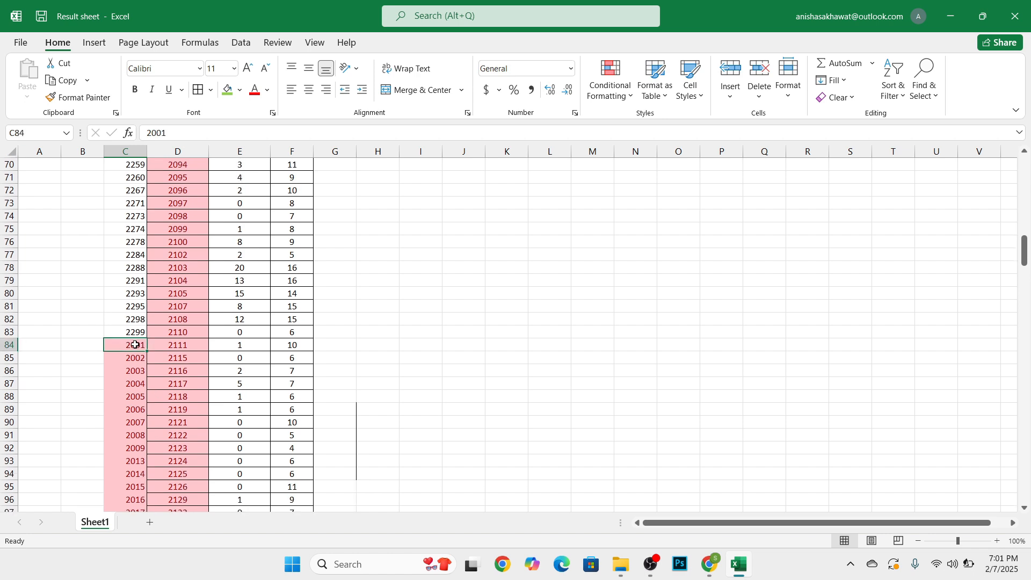
pyautogui.hotkey('ctrl', 'shift', 'Down')
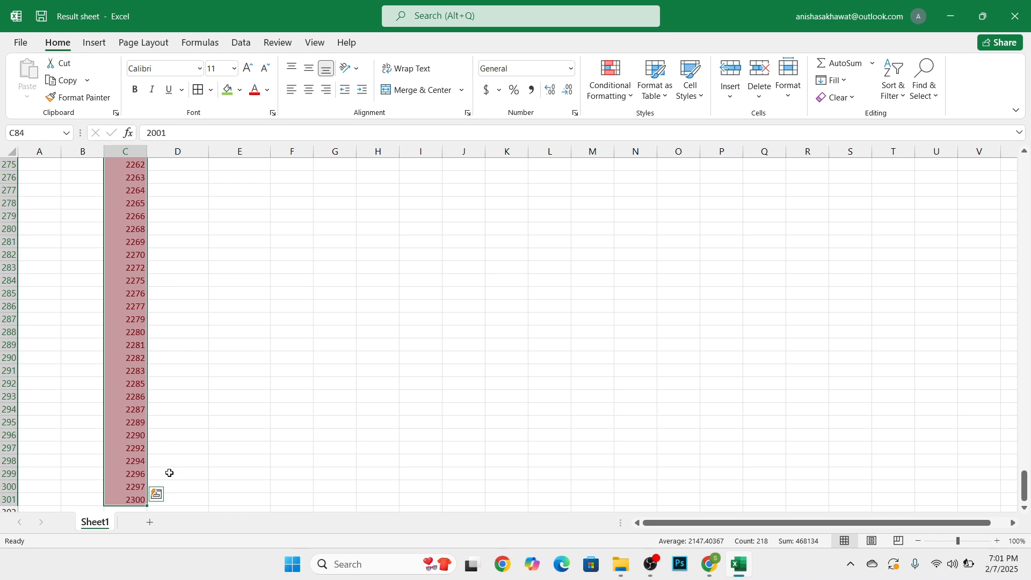
pyautogui.press('Delete')
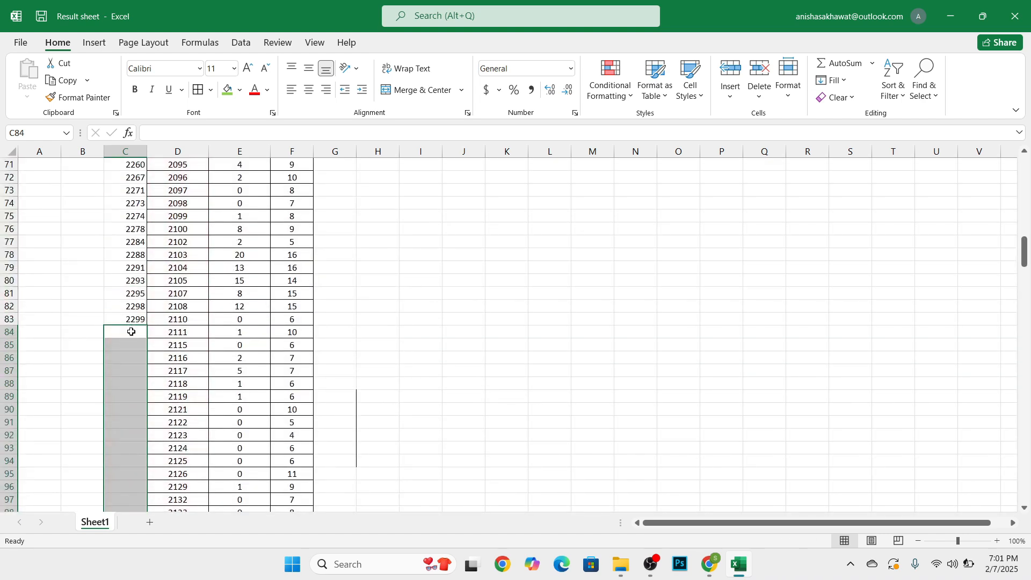
# Move the missing roll numbers from C2:C83 to the end of the Roll column, starting at D220.
pyautogui.scroll(12, 132, 294)
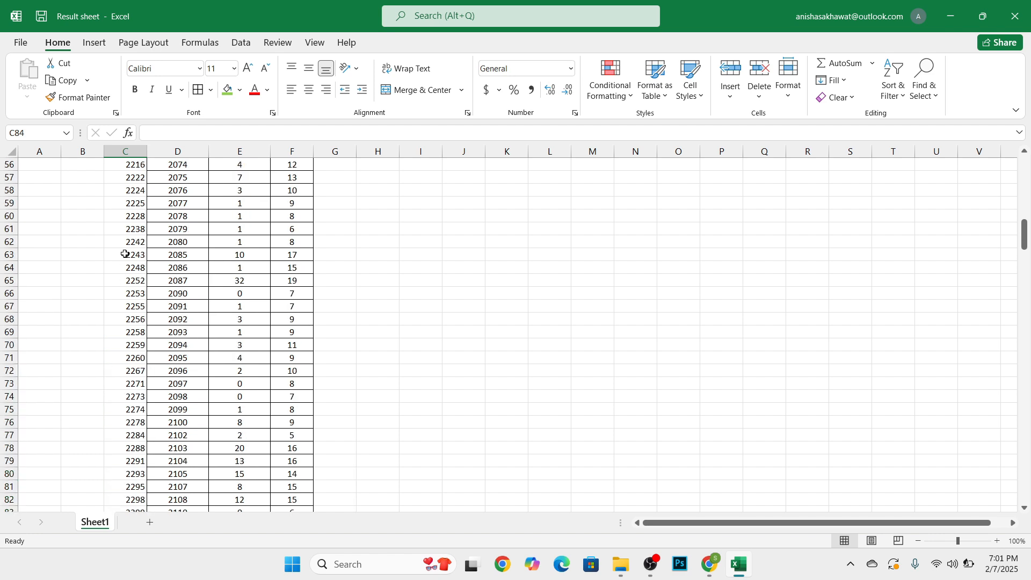
pyautogui.scroll(12, 110, 221)
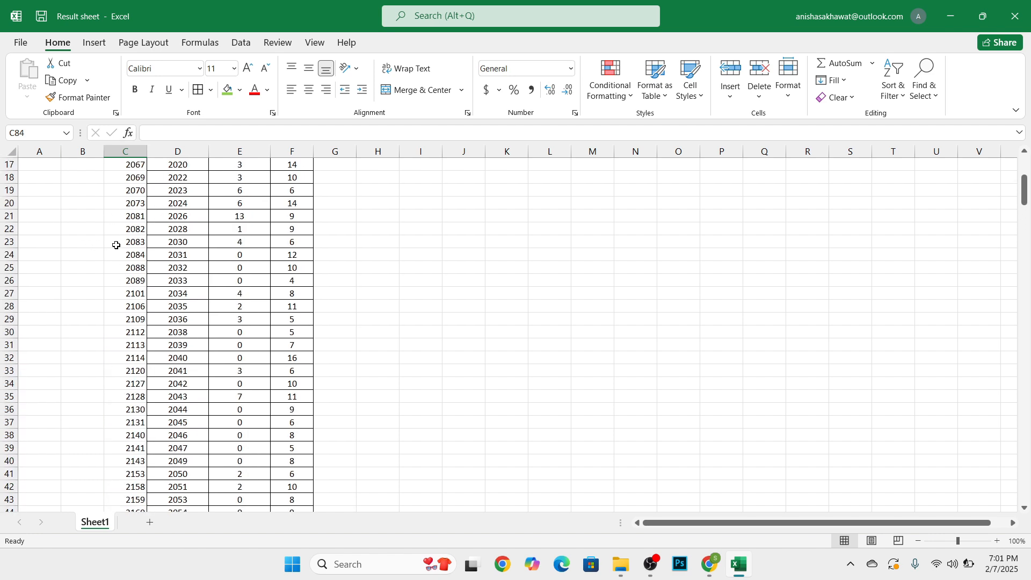
pyautogui.click(138, 176)
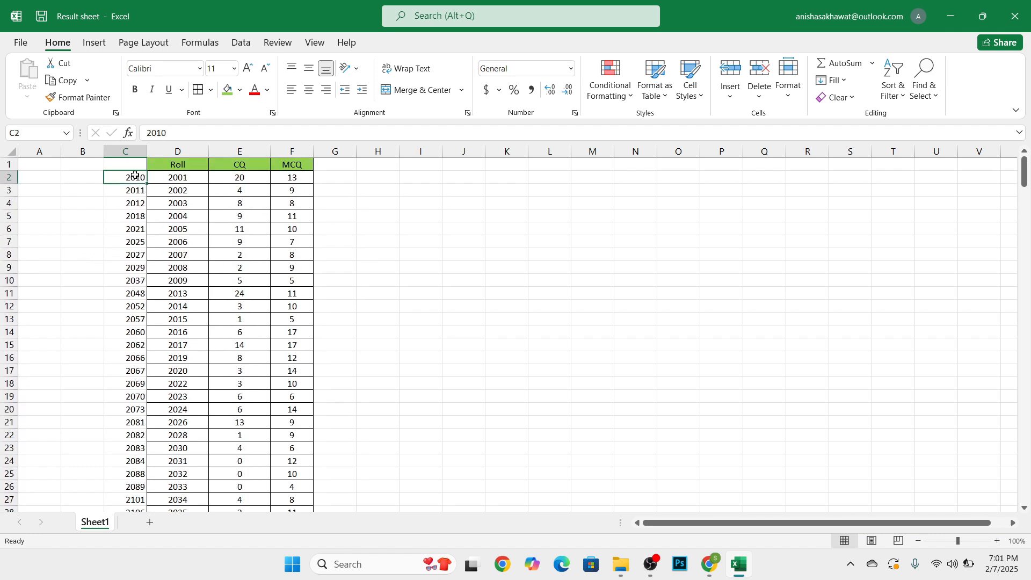
pyautogui.moveTo(134, 175); pyautogui.dragTo(134, 502)
pyautogui.hotkey('ctrl', 'c')
pyautogui.scroll(18, 194, 419)
pyautogui.scroll(-15, 198, 373)
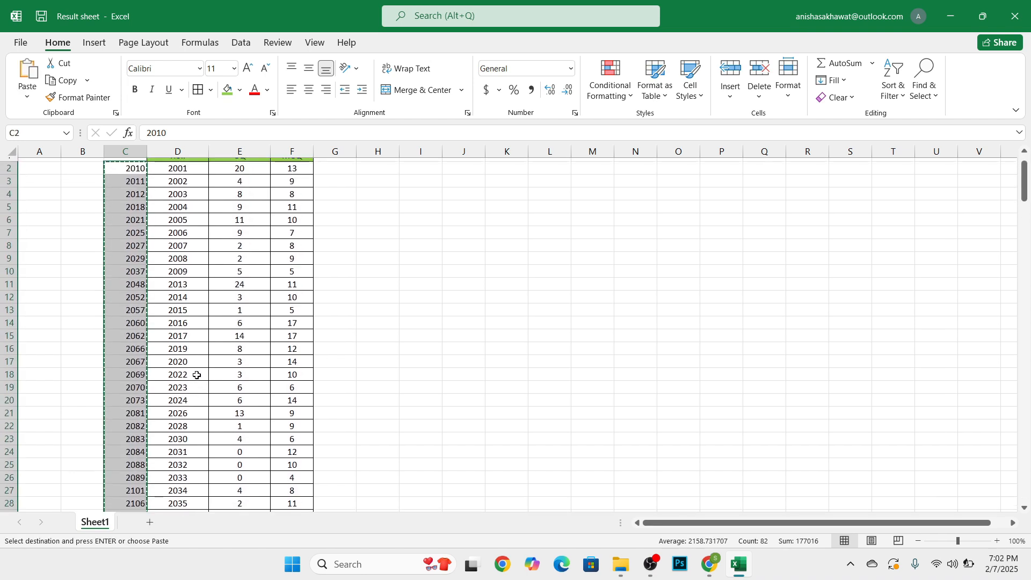
pyautogui.scroll(-20, 196, 375)
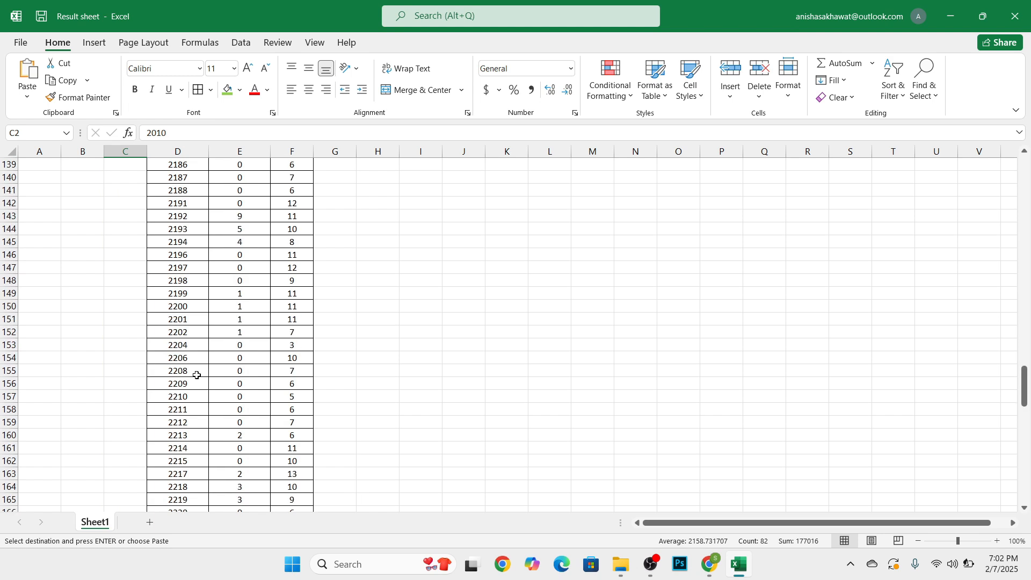
pyautogui.scroll(-9, 195, 375)
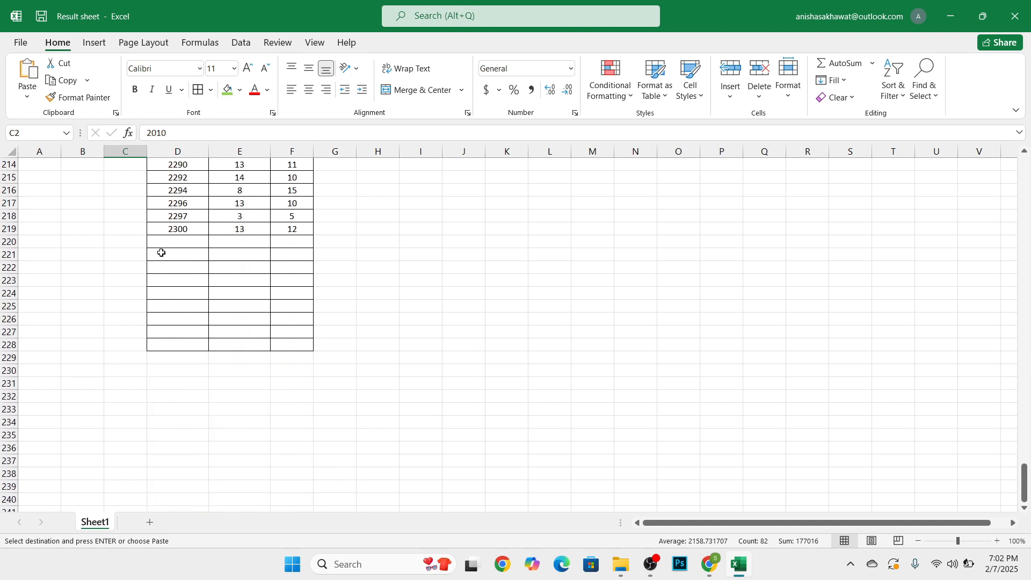
pyautogui.click(178, 242)
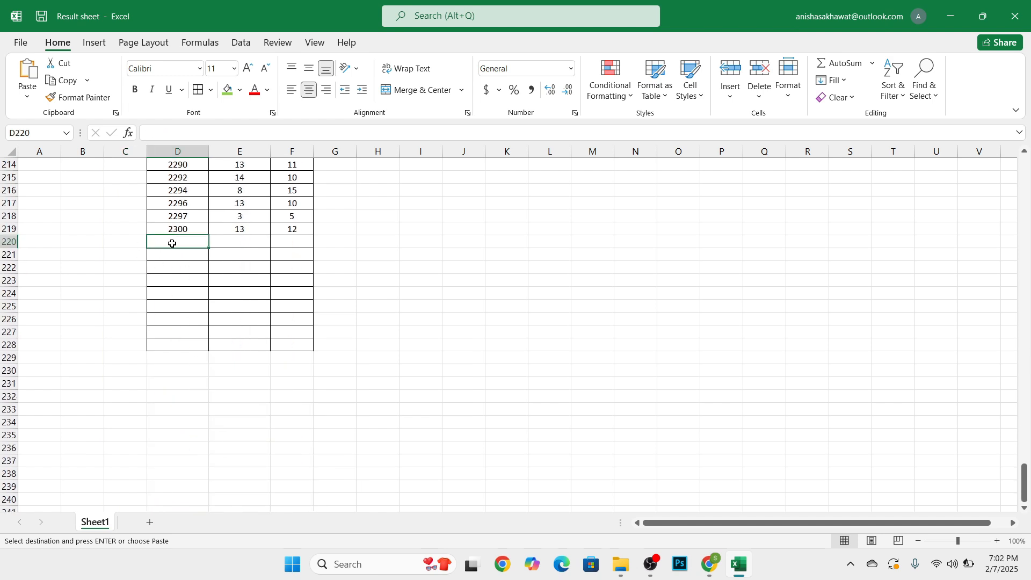
pyautogui.press('Return')
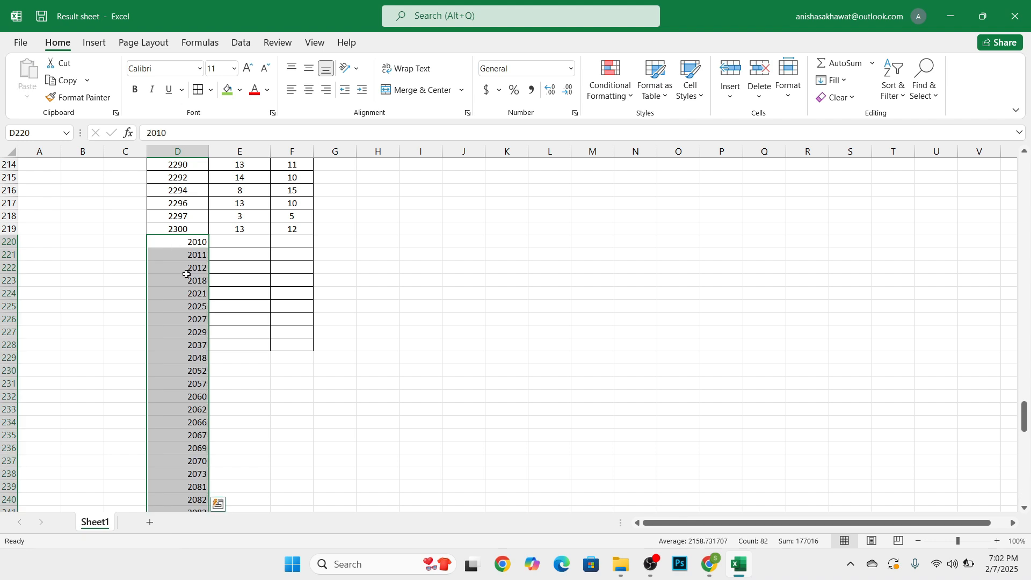
pyautogui.click(202, 251)
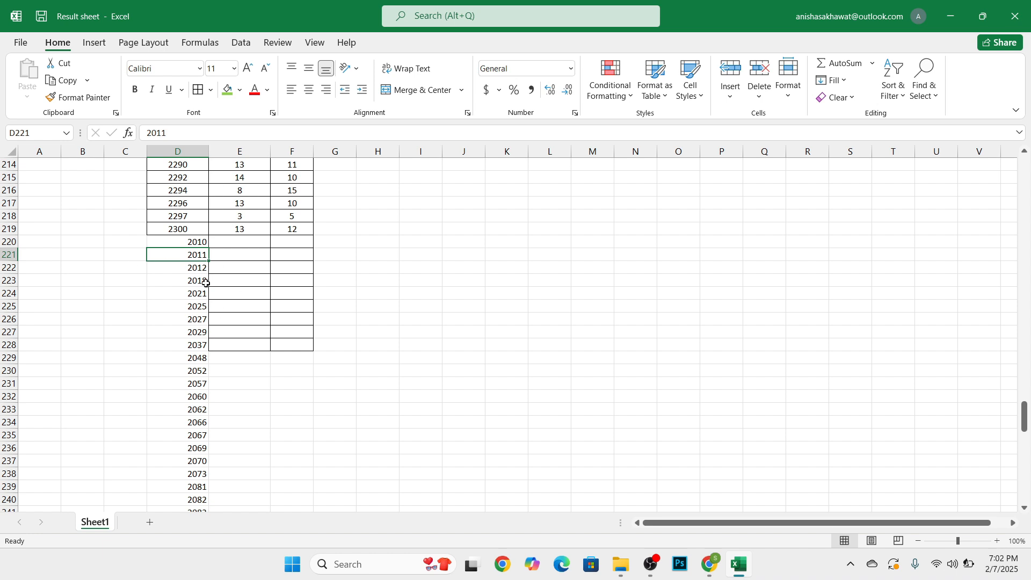
# Sort the Roll, CQ and MCQ data in D2:F301 by the values of column D, smallest to largest.
pyautogui.scroll(20, 205, 293)
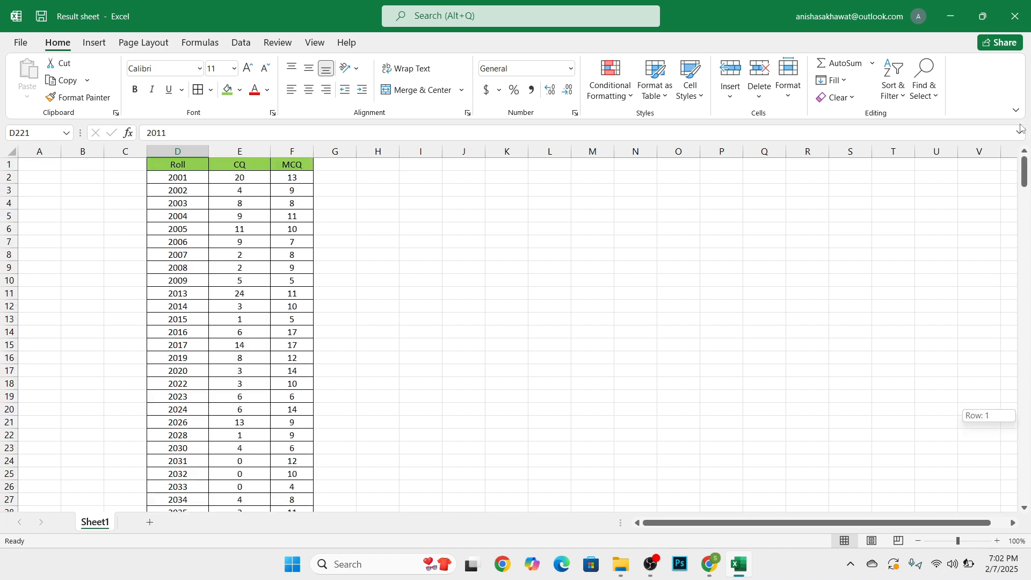
pyautogui.moveTo(201, 180); pyautogui.dragTo(285, 185)
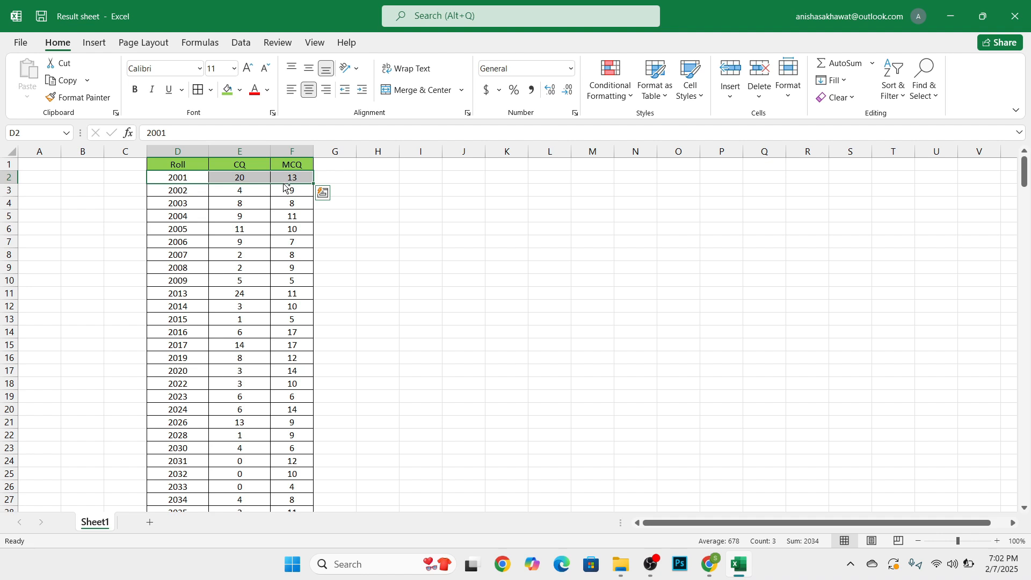
pyautogui.click(458, 271)
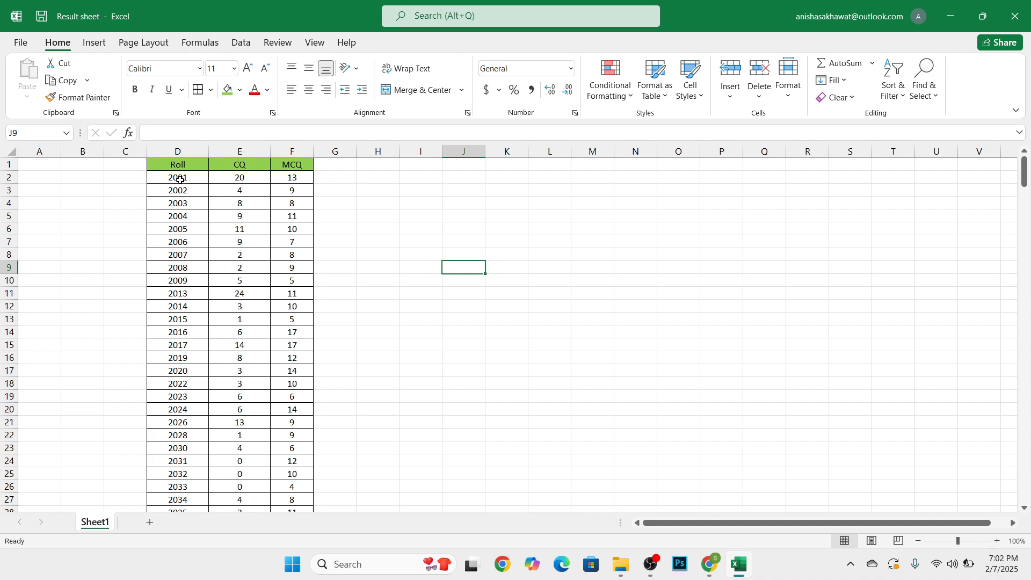
pyautogui.moveTo(180, 179); pyautogui.dragTo(288, 176)
pyautogui.hotkey('ctrl', 'shift', 'Down')
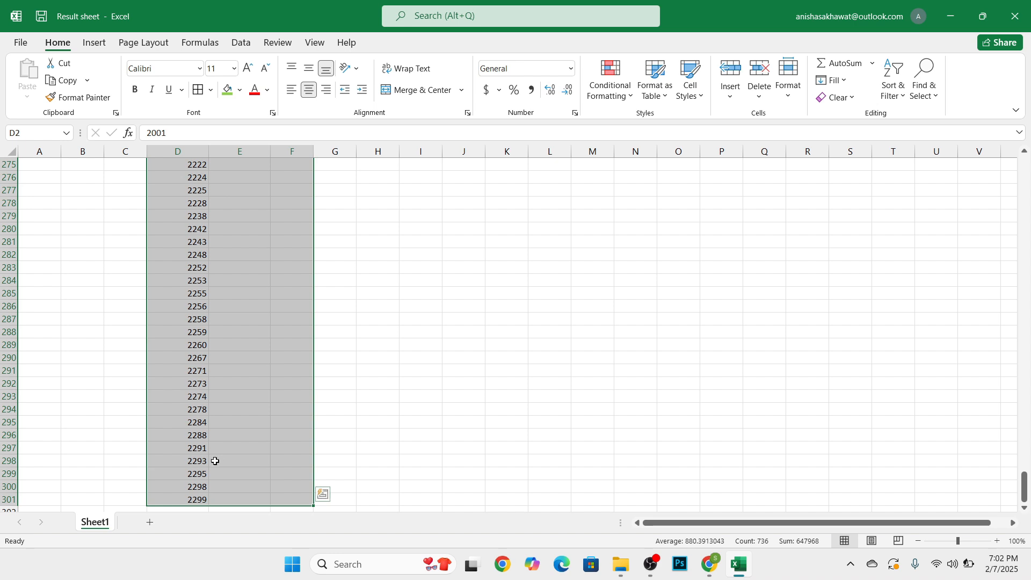
pyautogui.click(900, 93)
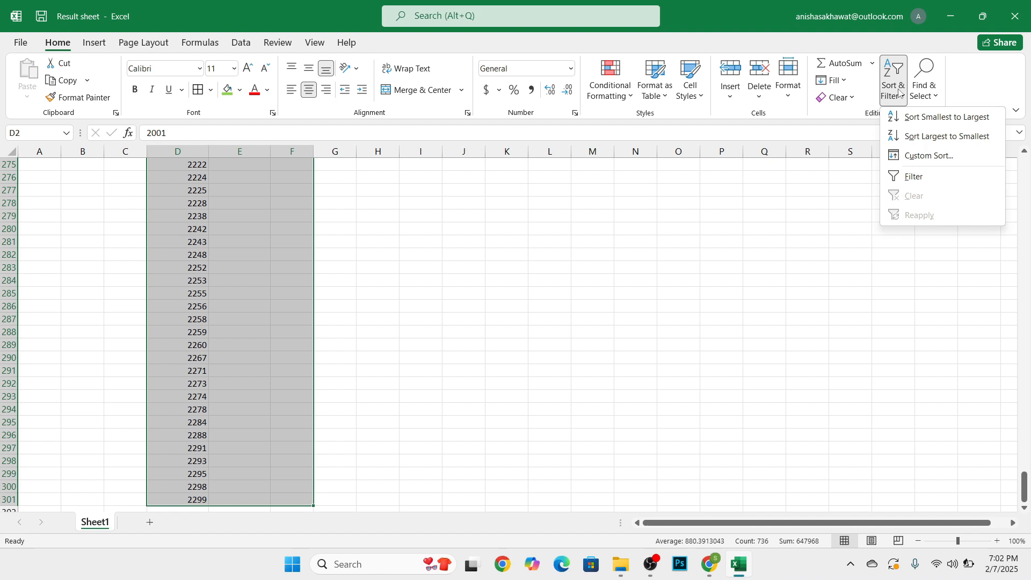
pyautogui.click(914, 157)
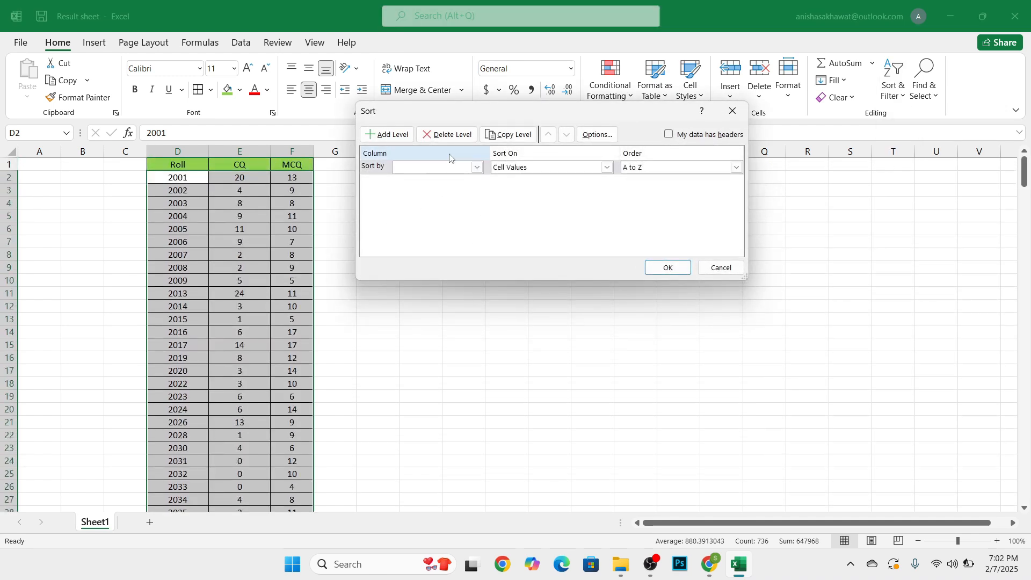
pyautogui.click(477, 167)
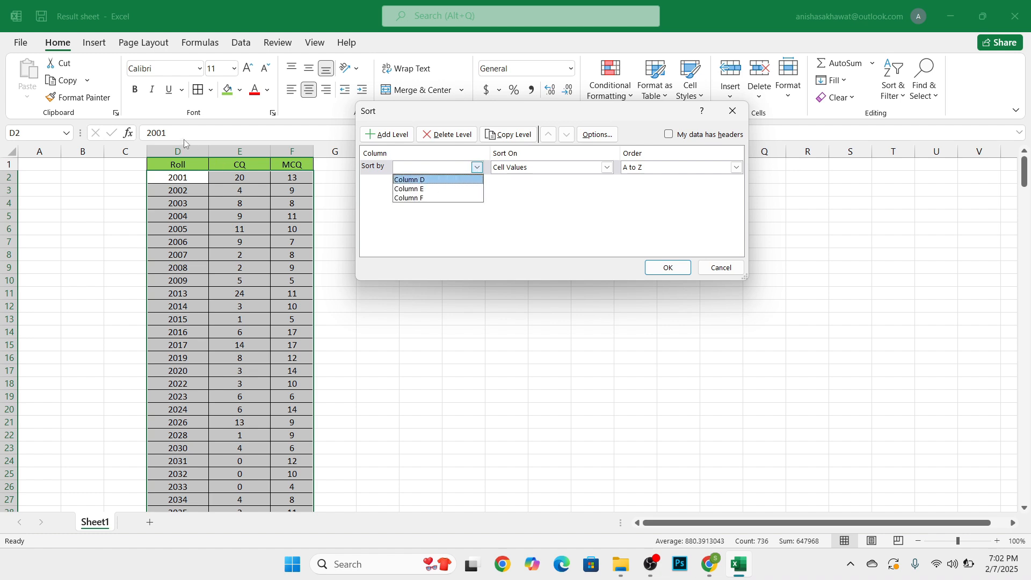
pyautogui.click(413, 181)
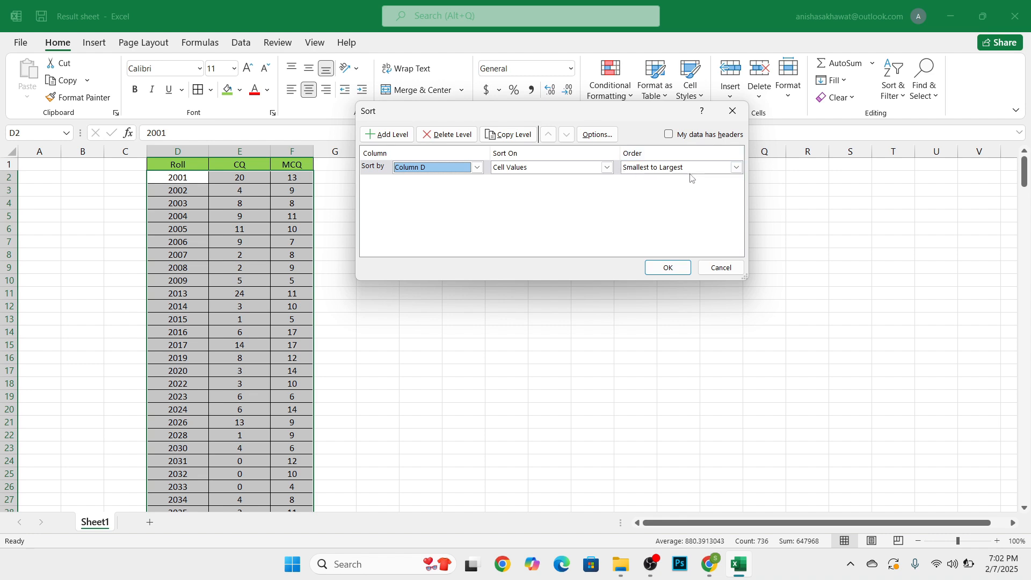
pyautogui.click(666, 268)
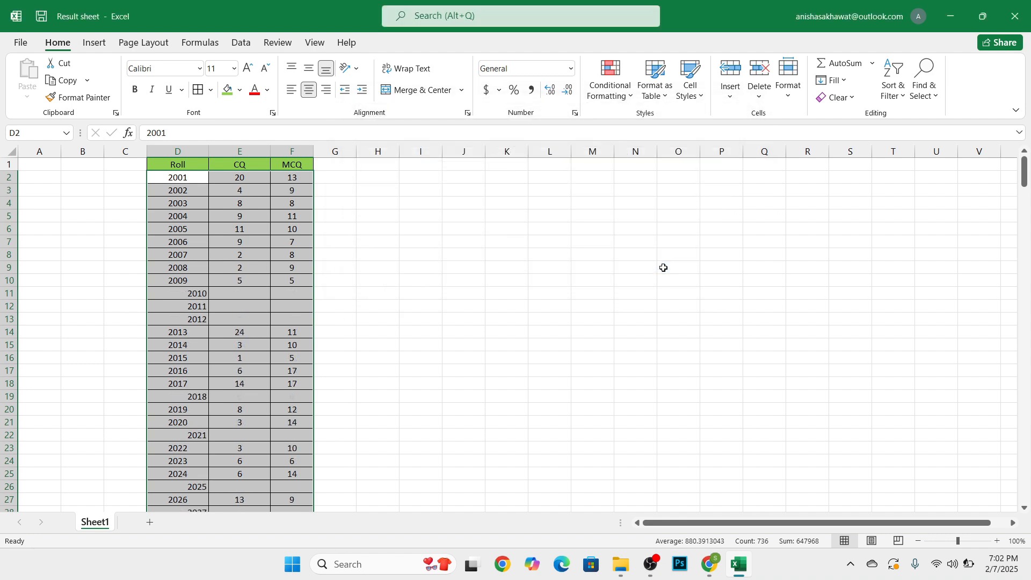
# Look through the sorted Roll column, checking the positions of the added roll numbers and the CQ and MCQ cells beside them.
pyautogui.click(168, 309)
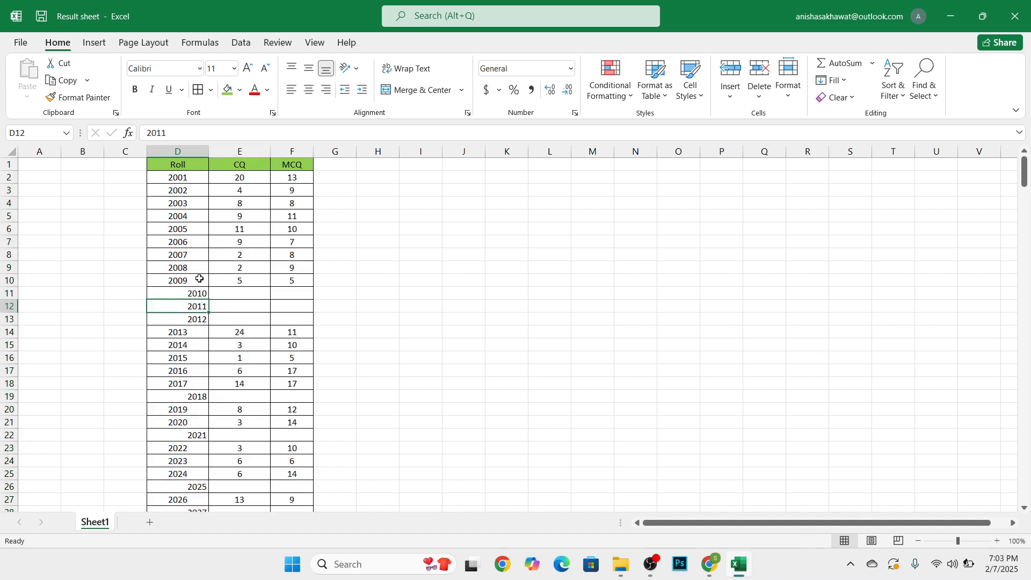
pyautogui.moveTo(192, 294); pyautogui.dragTo(193, 321)
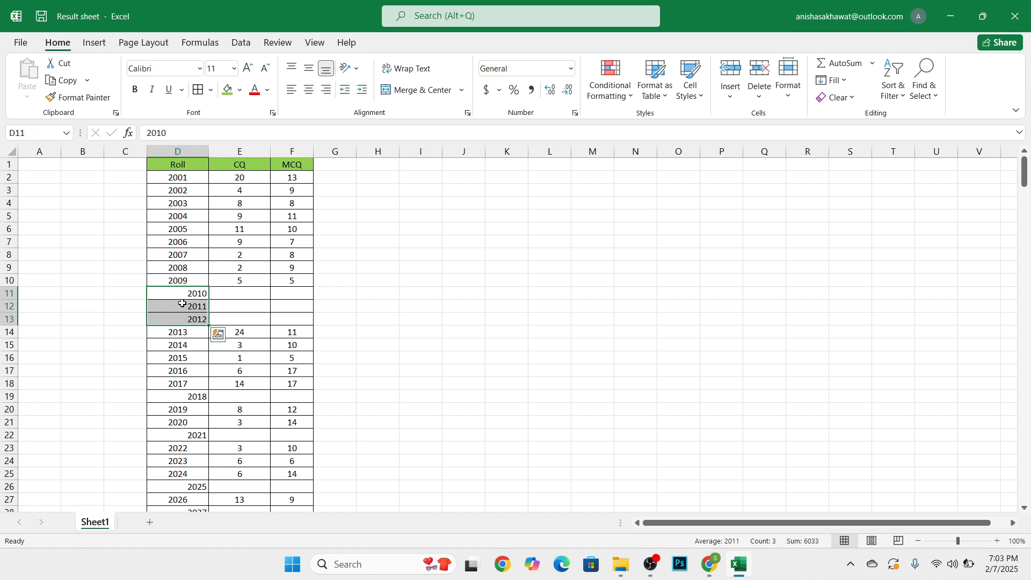
pyautogui.scroll(-1, 169, 351)
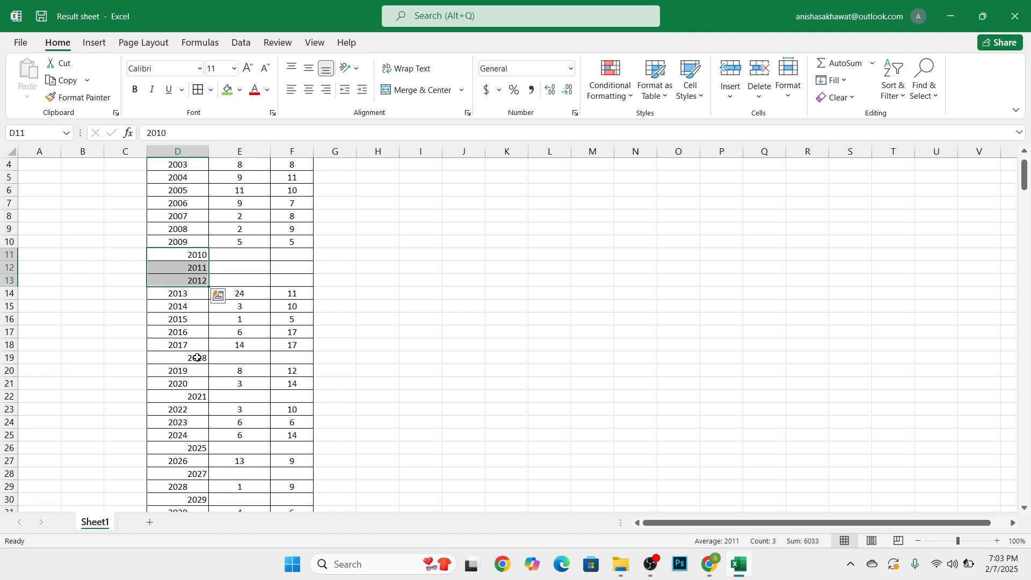
pyautogui.scroll(-1, 196, 355)
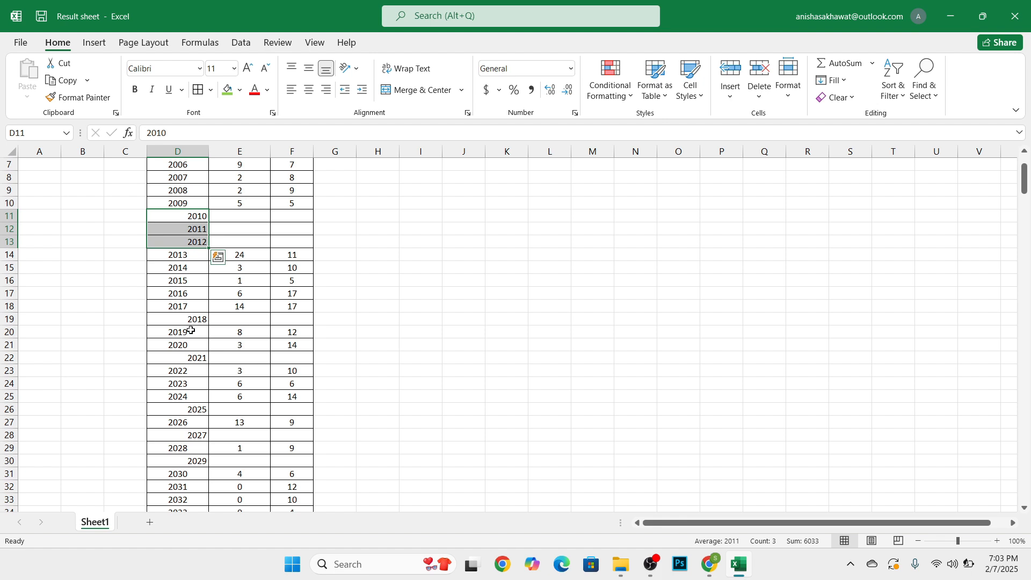
pyautogui.click(234, 358)
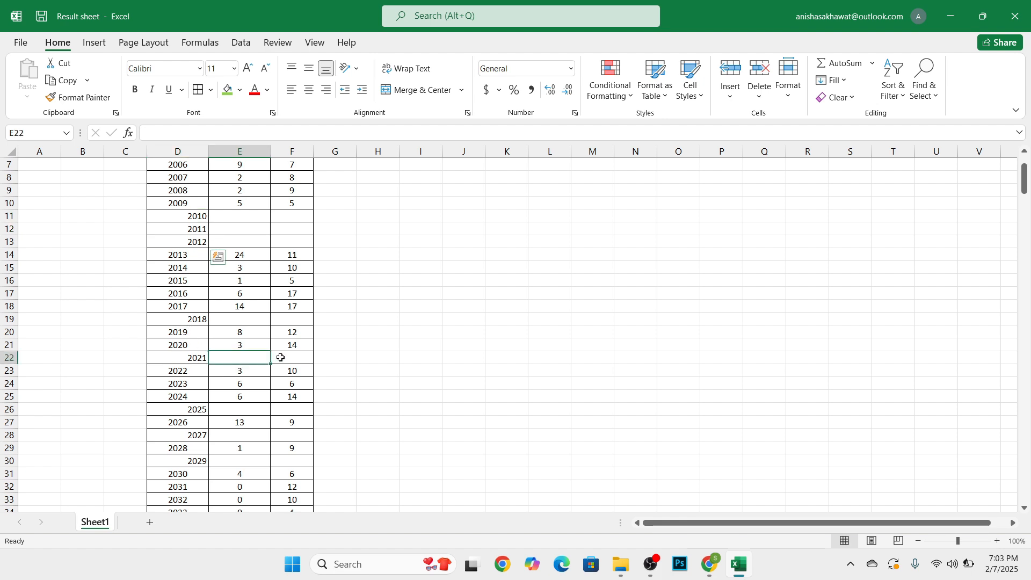
pyautogui.moveTo(280, 358); pyautogui.dragTo(287, 357)
pyautogui.moveTo(235, 241); pyautogui.dragTo(281, 216)
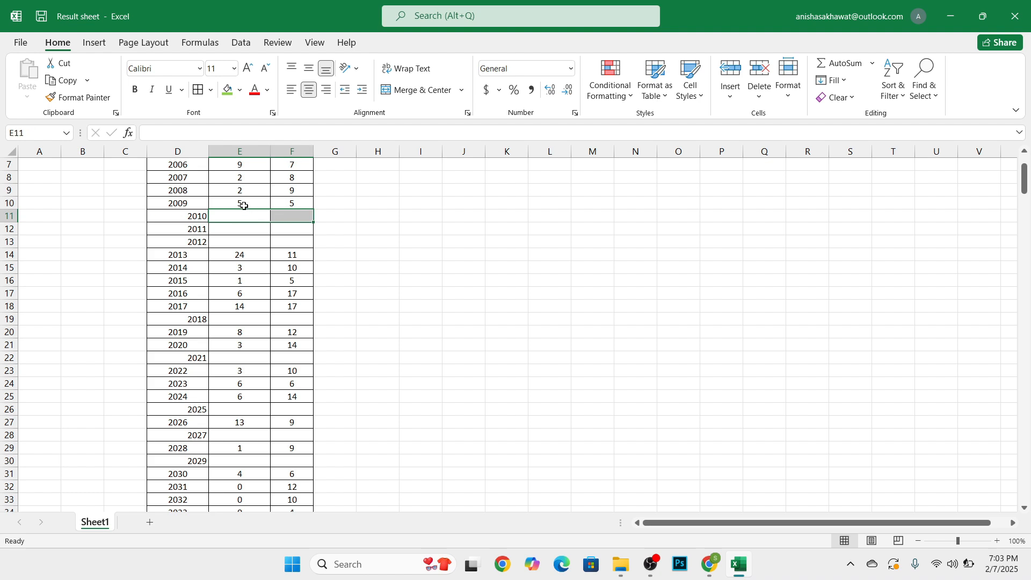
pyautogui.scroll(-1, 271, 339)
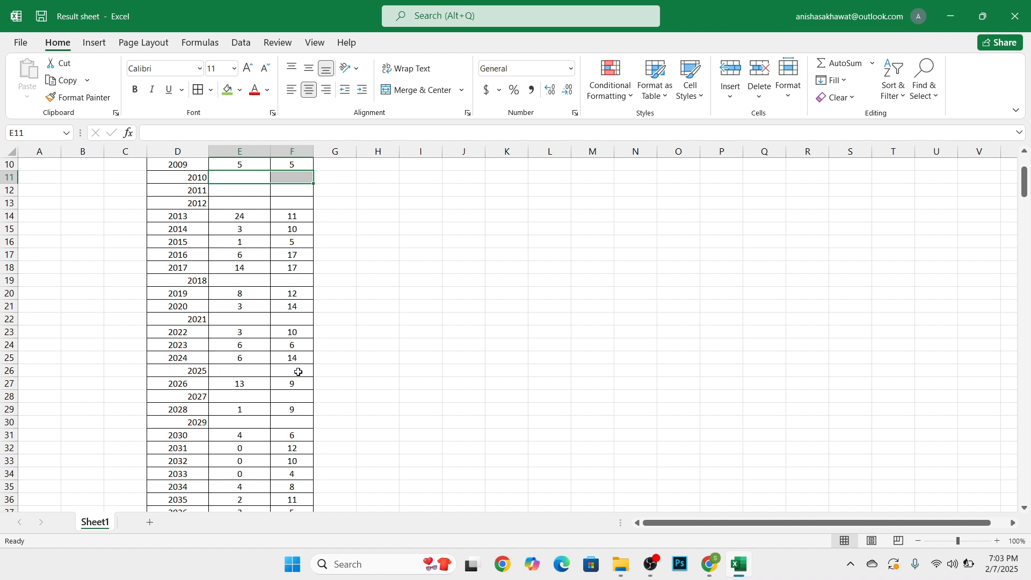
pyautogui.click(171, 384)
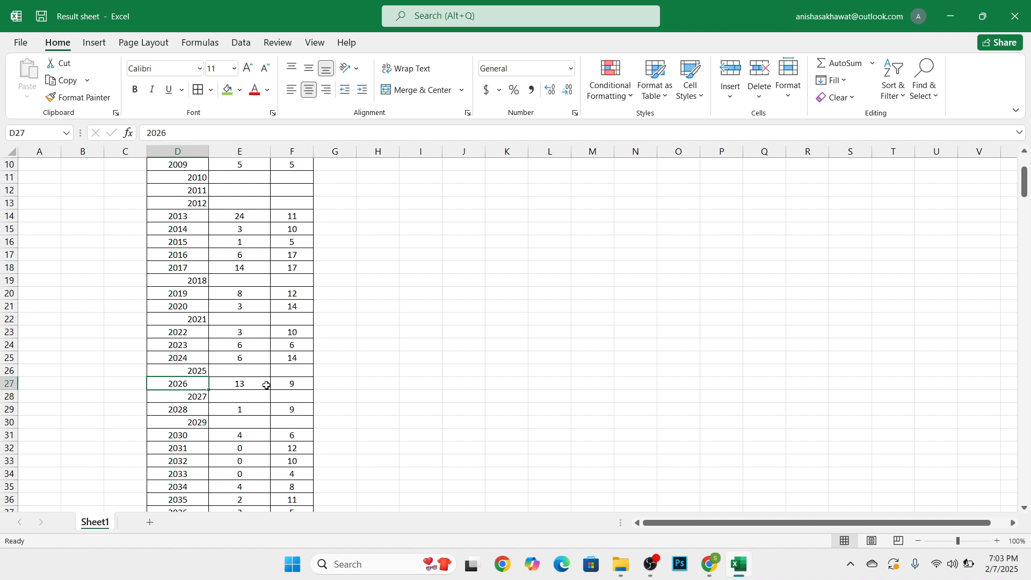
pyautogui.scroll(-10, 268, 339)
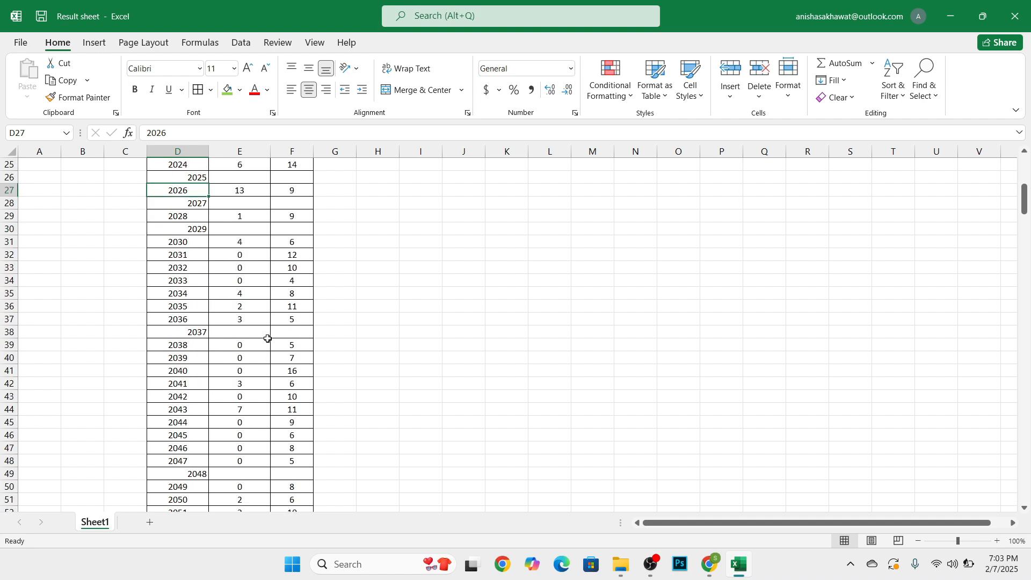
pyautogui.scroll(6, 268, 338)
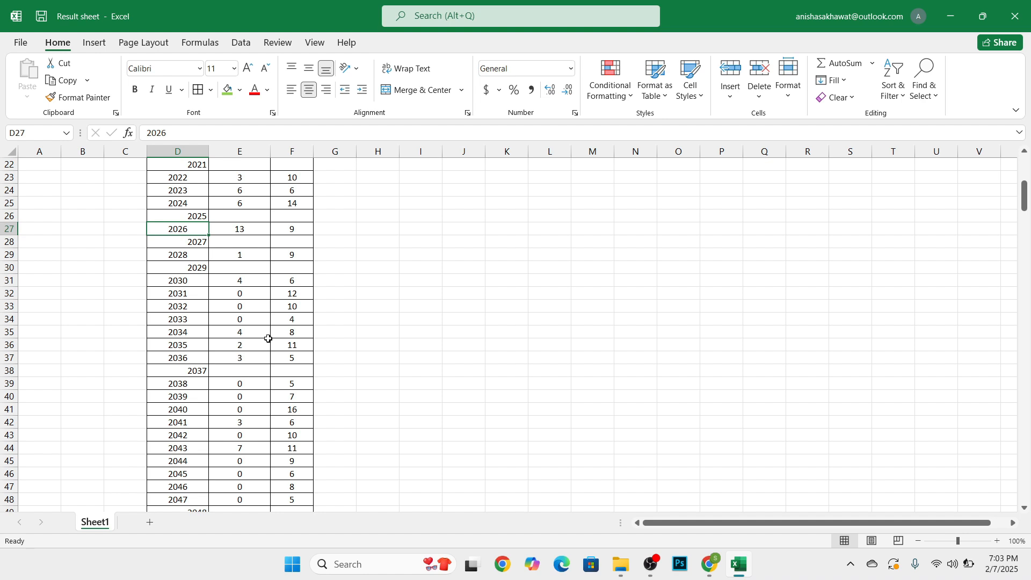
pyautogui.scroll(7, 170, 295)
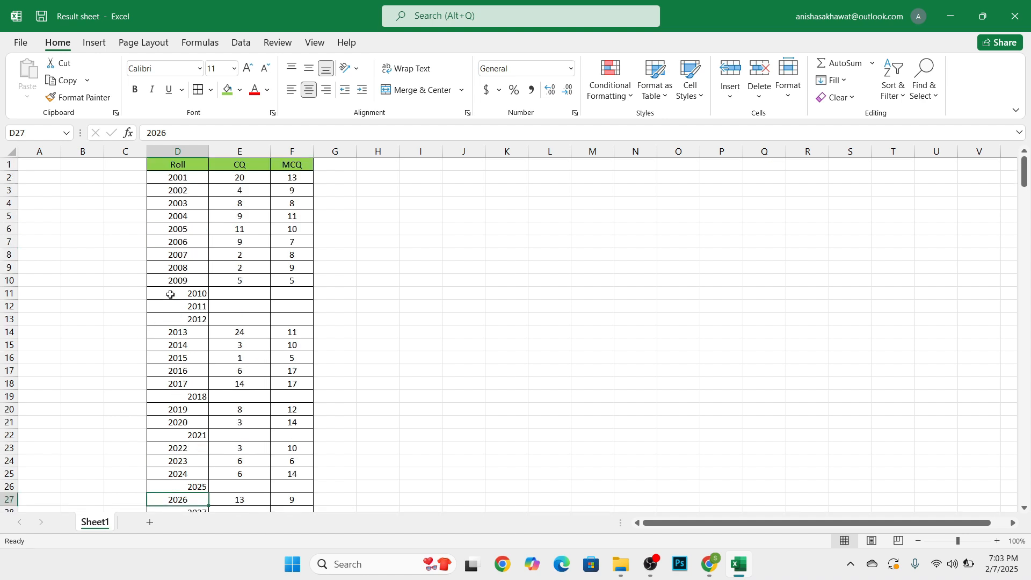
# Look through the color-sorted roll numbers in column C, from the uncolored ones at C2 down to the red-highlighted duplicates.
pyautogui.click(177, 164)
pyautogui.hotkey('ctrl', 'shift', 'Down')
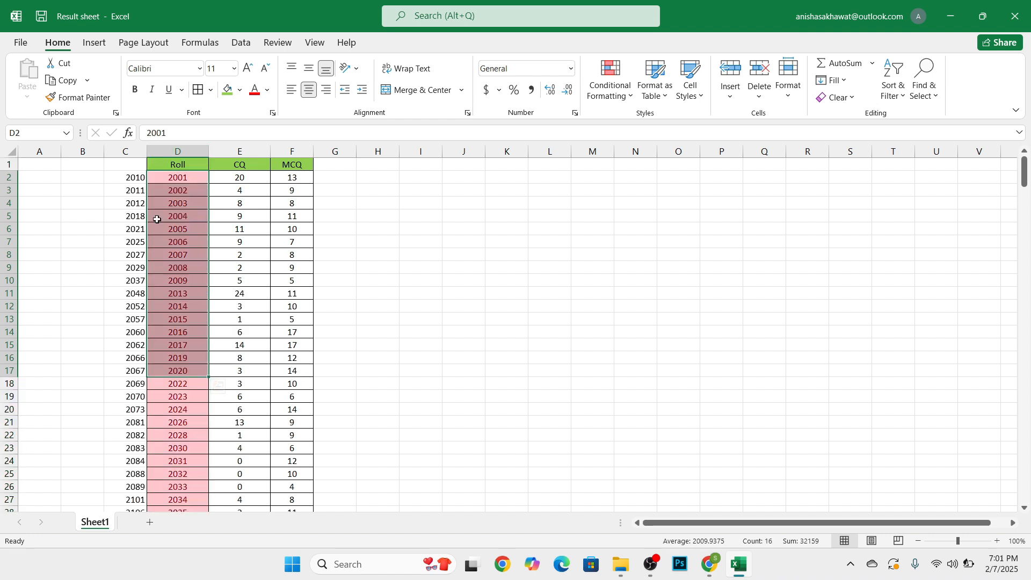
pyautogui.click(132, 179)
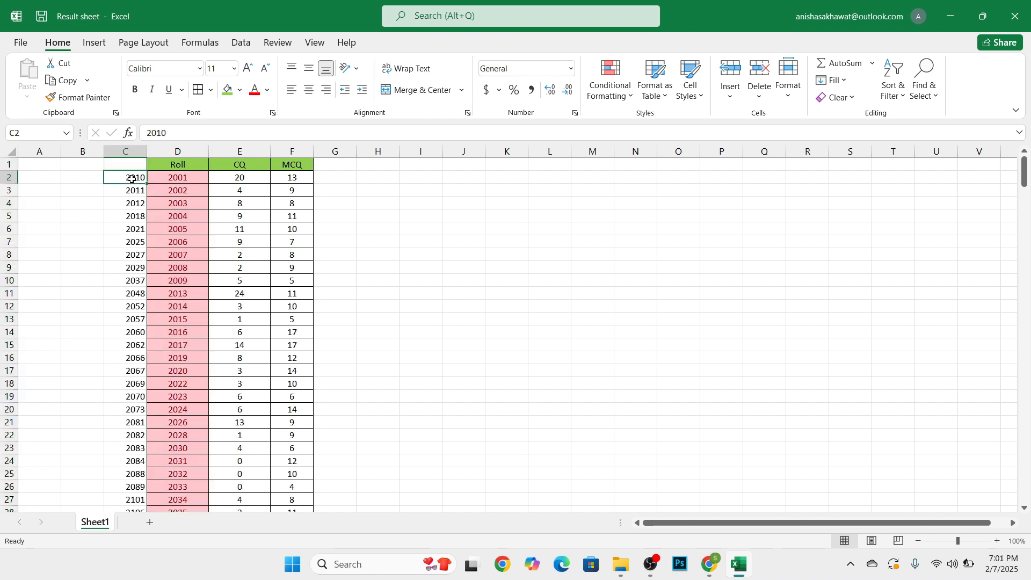
pyautogui.scroll(-14, 112, 267)
pyautogui.scroll(-9, 139, 376)
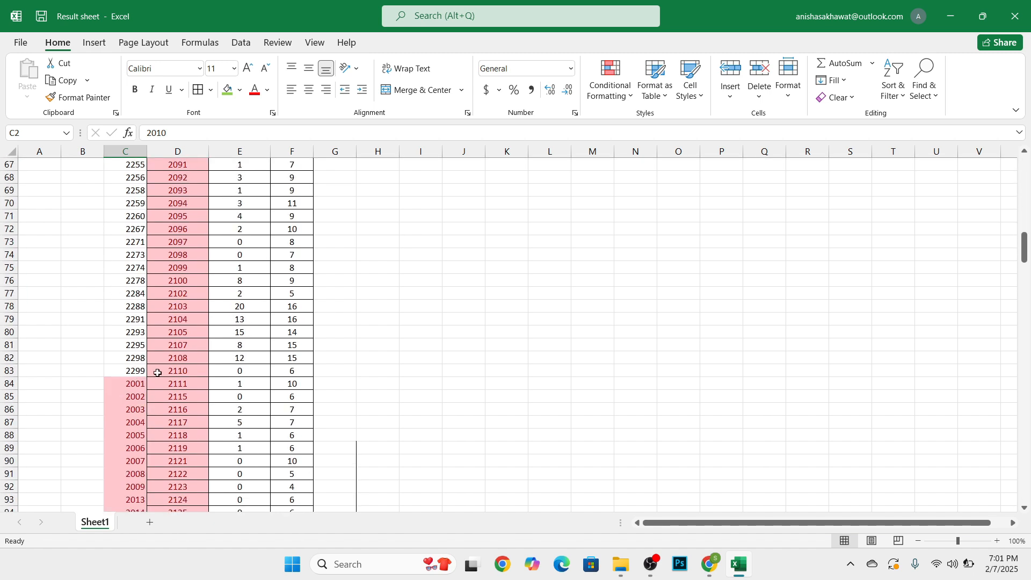